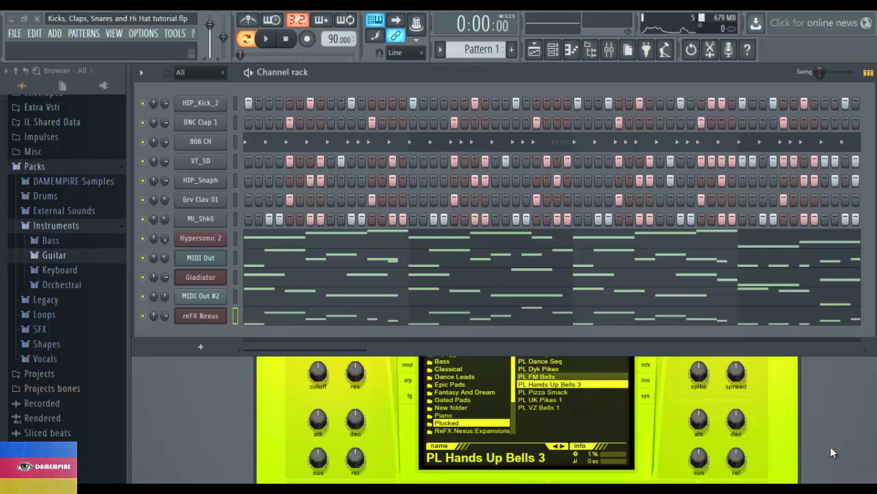
Step: Play the pattern with all channels, mute the reFX Nexus channel, and play the pattern again without it
key(space)
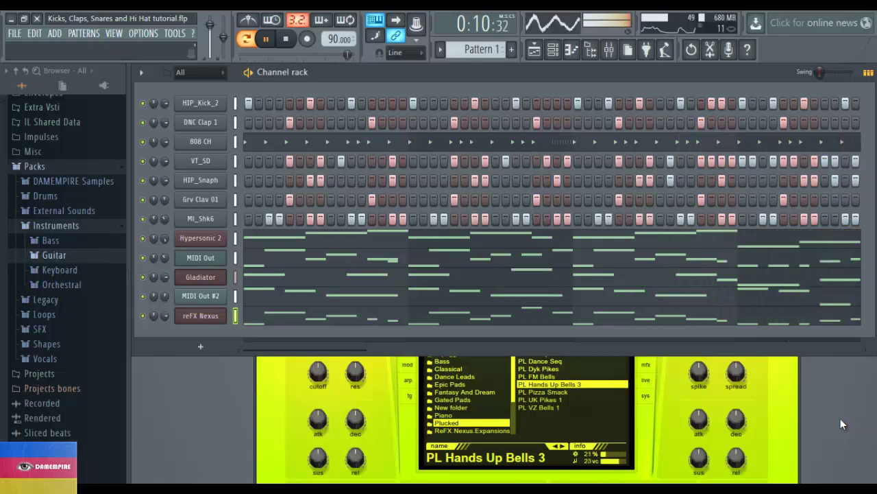
key(space)
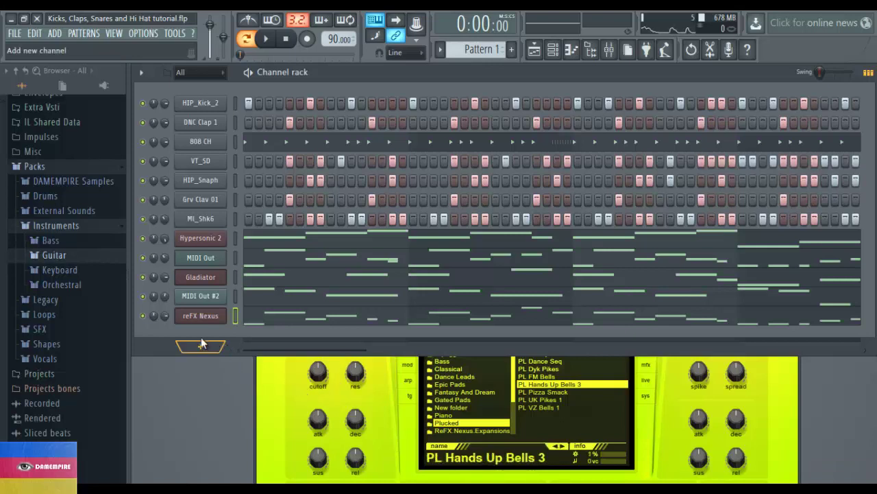
key(space)
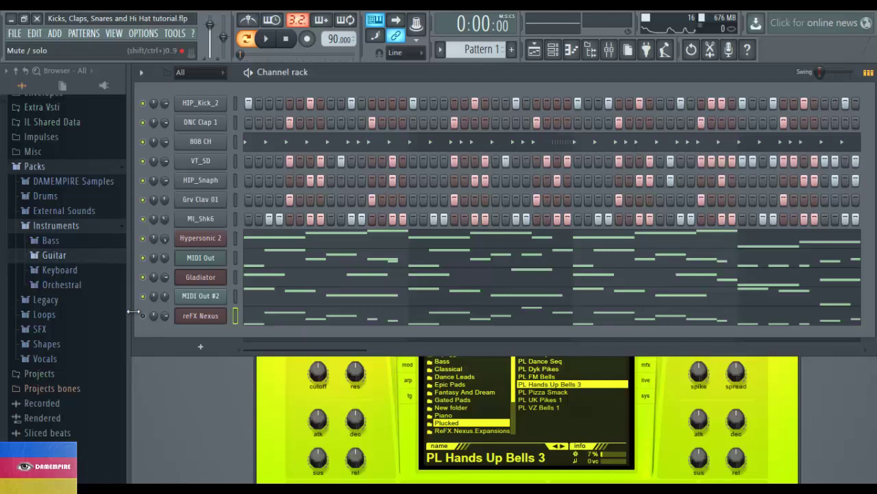
key(space)
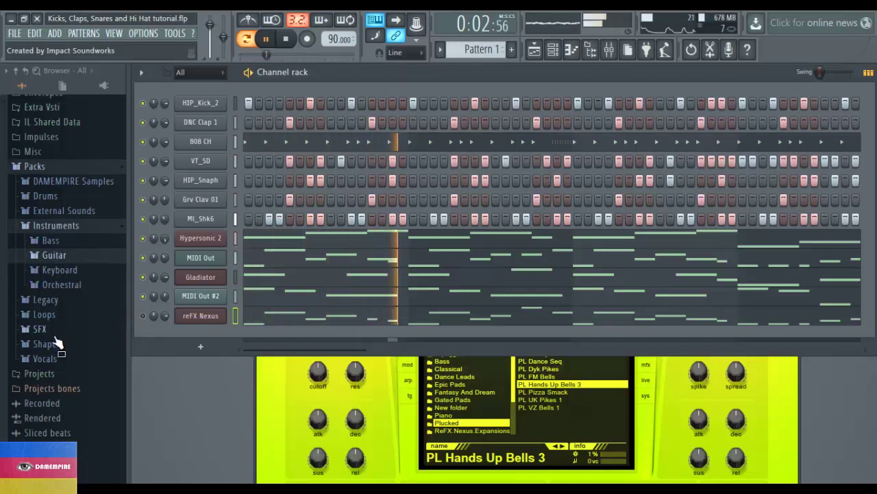
key(space)
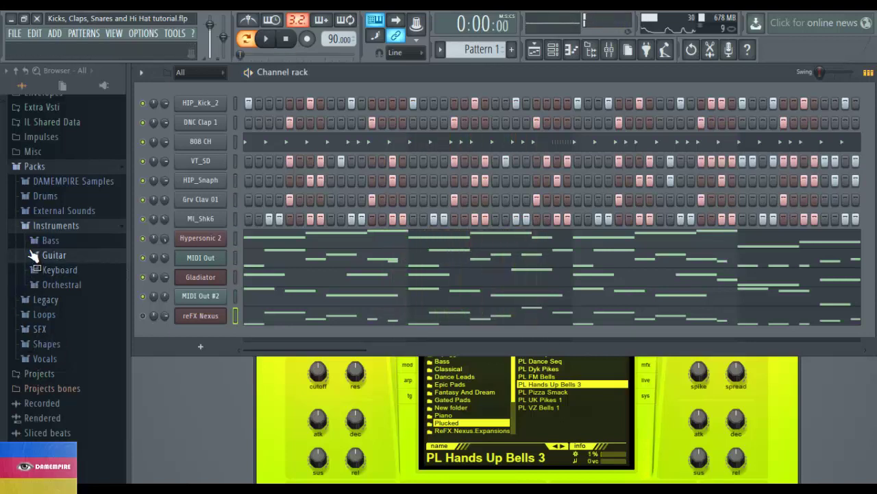
Step: Add a BooBass channel to the channel rack, audition a note with it, and close its plugin window
click(200, 347)
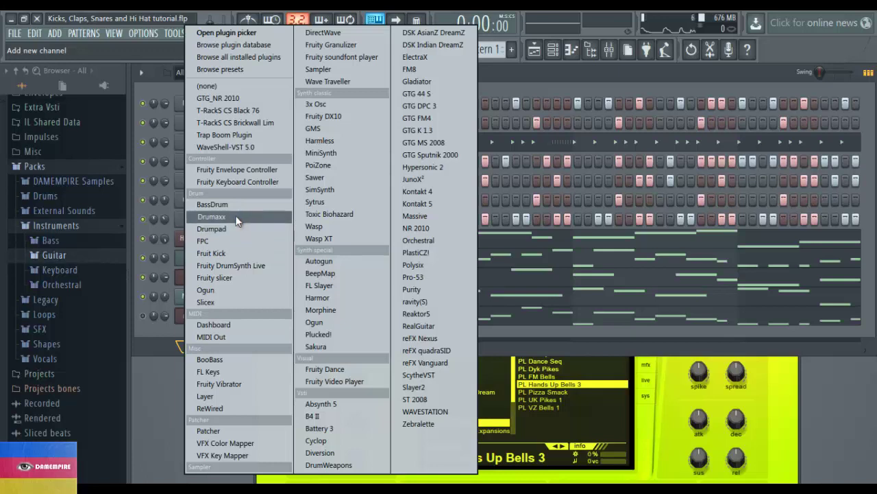
click(252, 358)
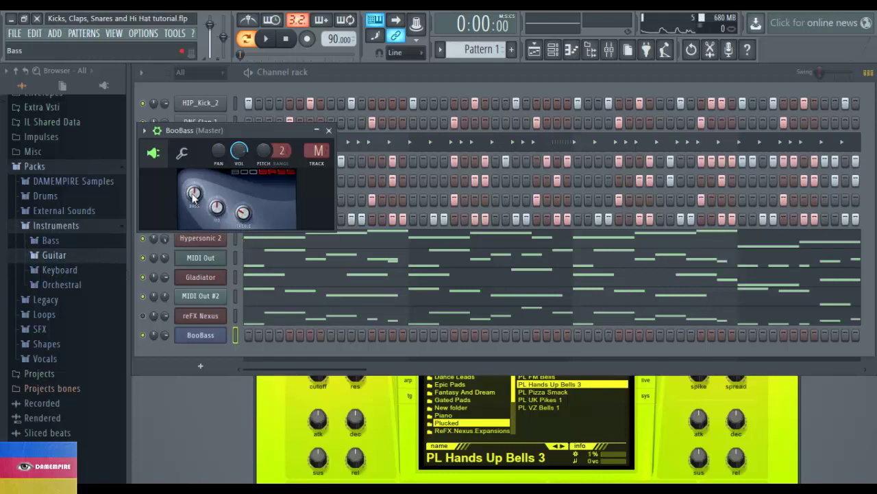
key(x)
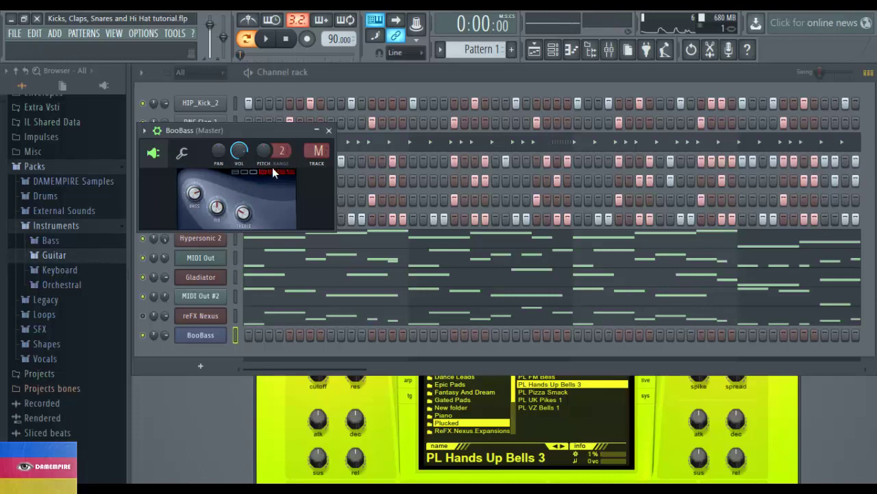
click(328, 130)
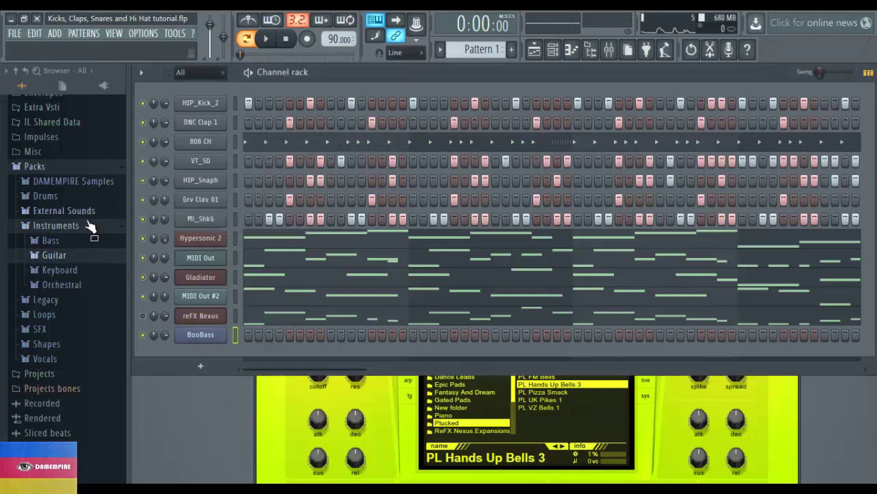
Step: Look through the Bass and Guitar folders of the Instruments pack for a bass sound
scroll(90, 226, up, 4)
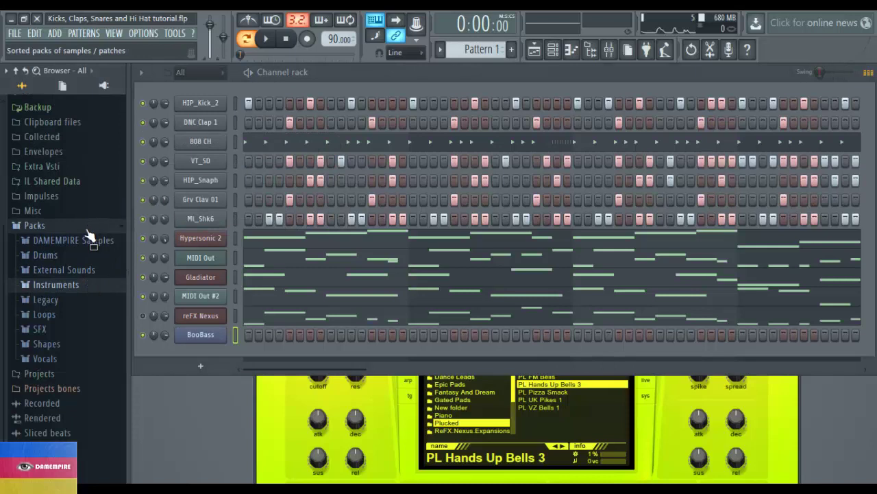
click(77, 301)
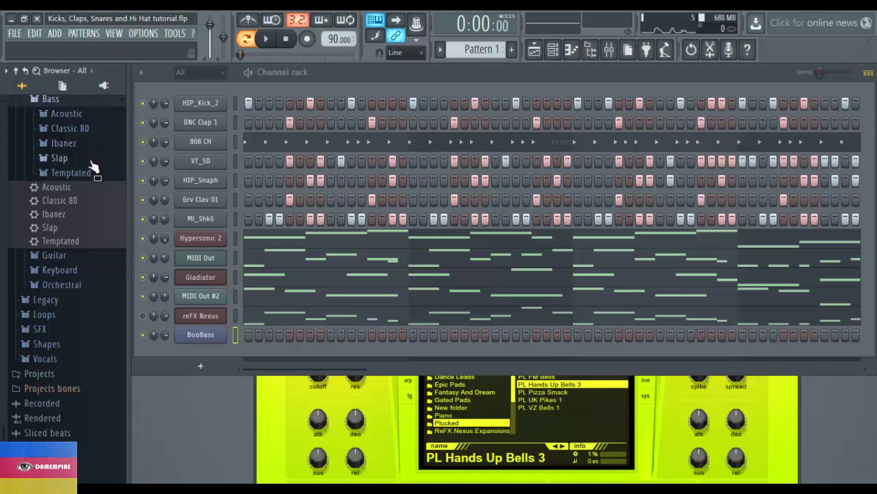
scroll(86, 145, up, 2)
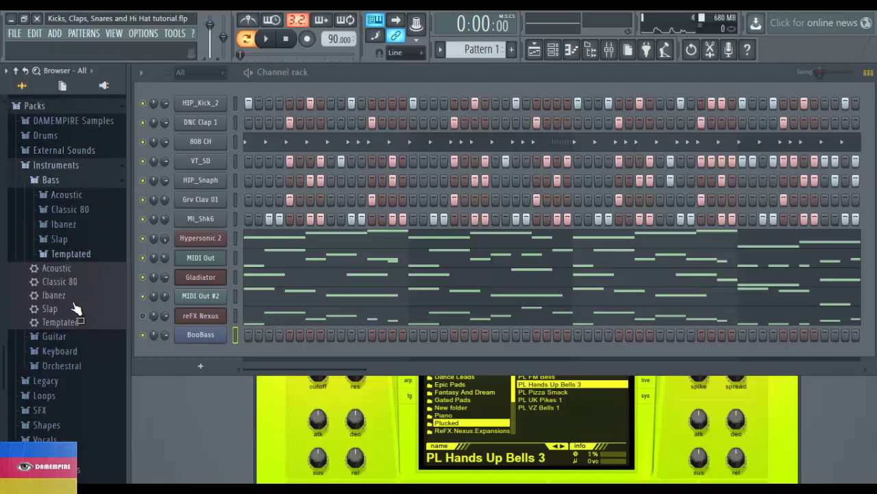
click(74, 331)
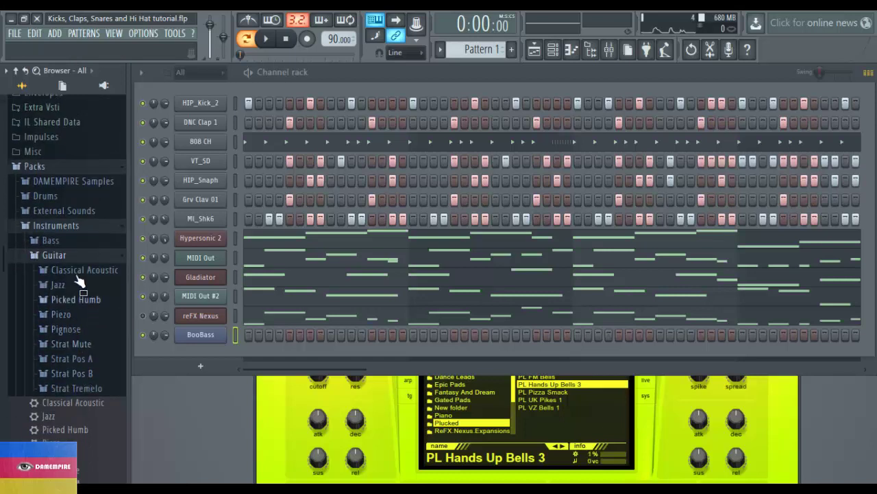
click(66, 226)
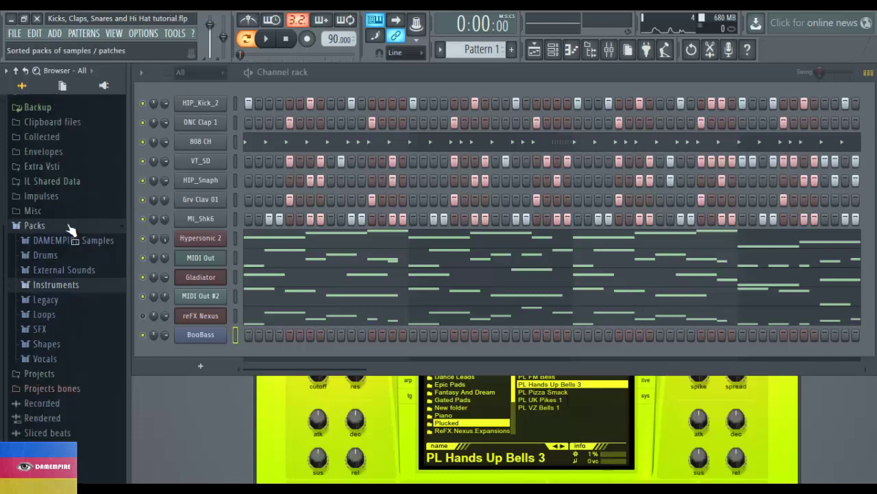
Step: Open the External Sounds pack and check the BASSES folder of the AD SOUNDFONT KIT
click(77, 268)
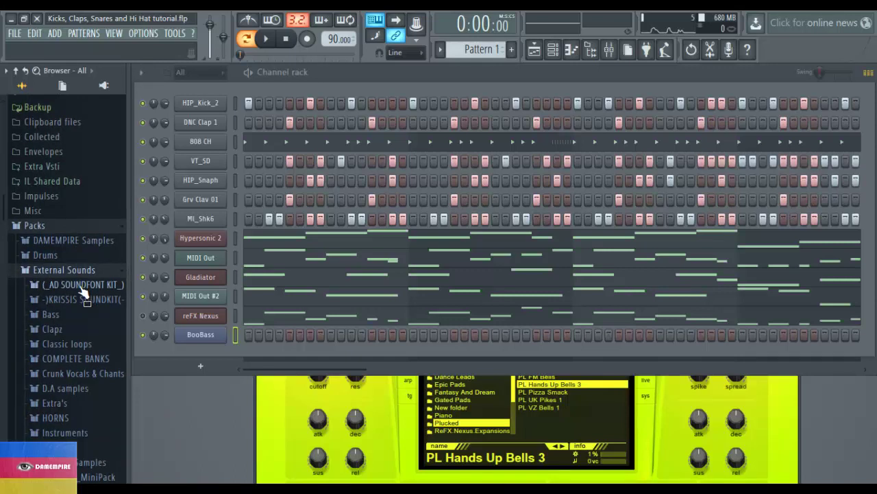
click(80, 285)
click(75, 300)
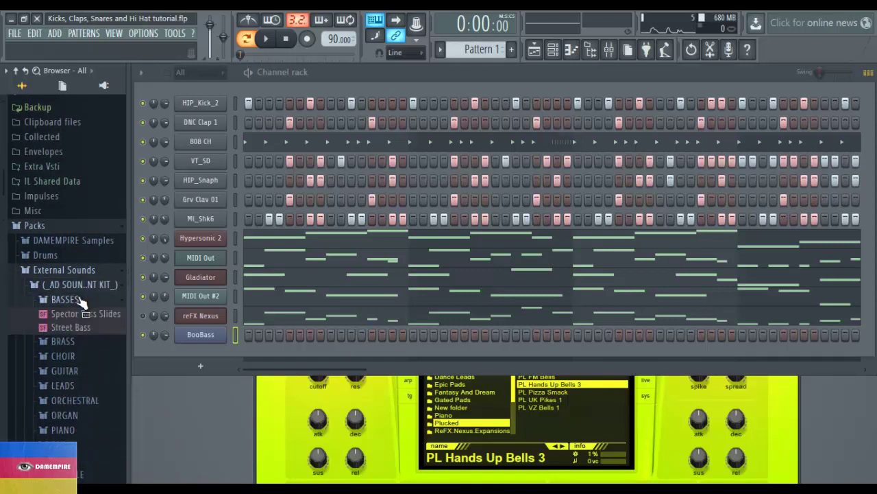
click(80, 300)
click(81, 284)
click(80, 299)
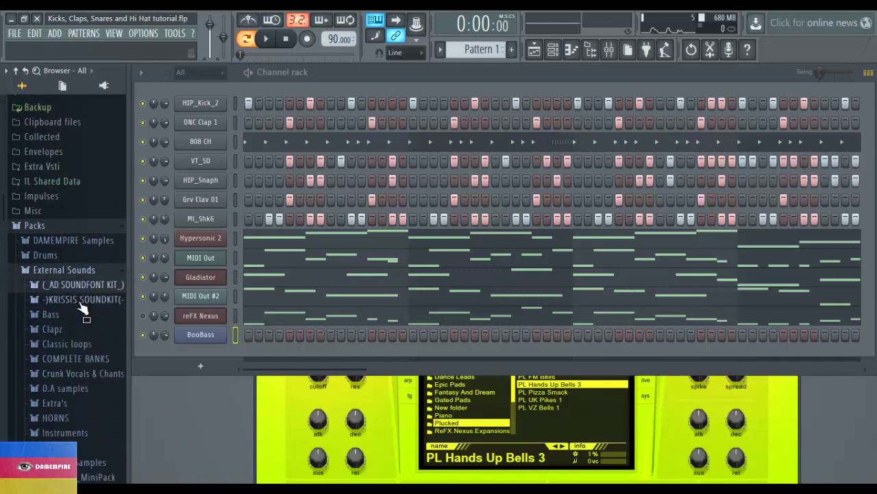
Step: Load the B4SS&4RP preset from the KRISSIS SOUNDKIT's 01 Bass folder onto the BooBass channel, and add it again as a new channel
click(80, 301)
click(85, 314)
drag(88, 330, 195, 343)
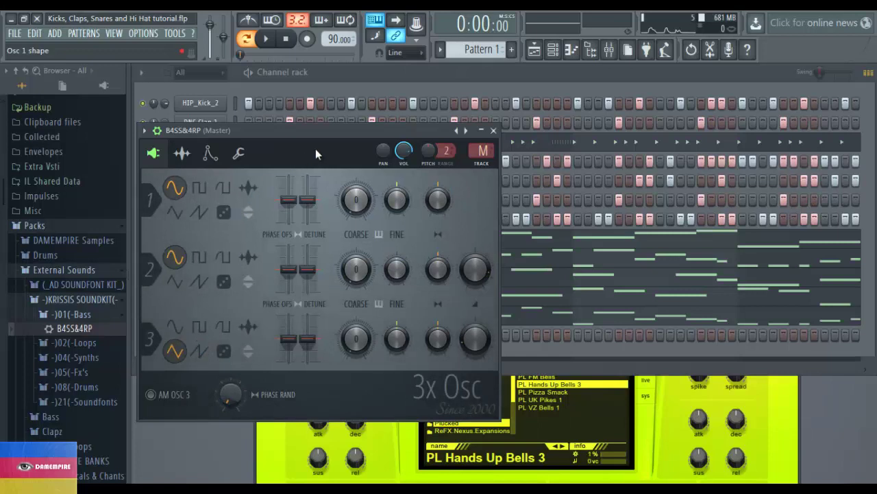
click(377, 76)
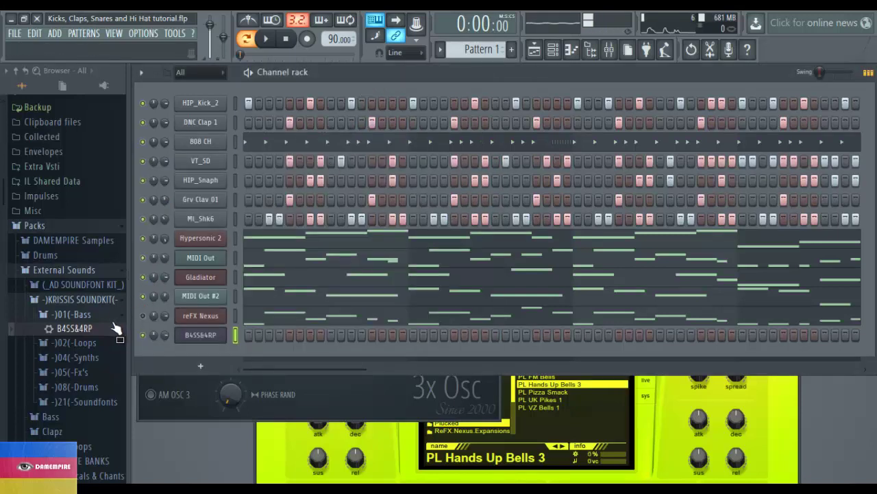
drag(110, 331, 195, 353)
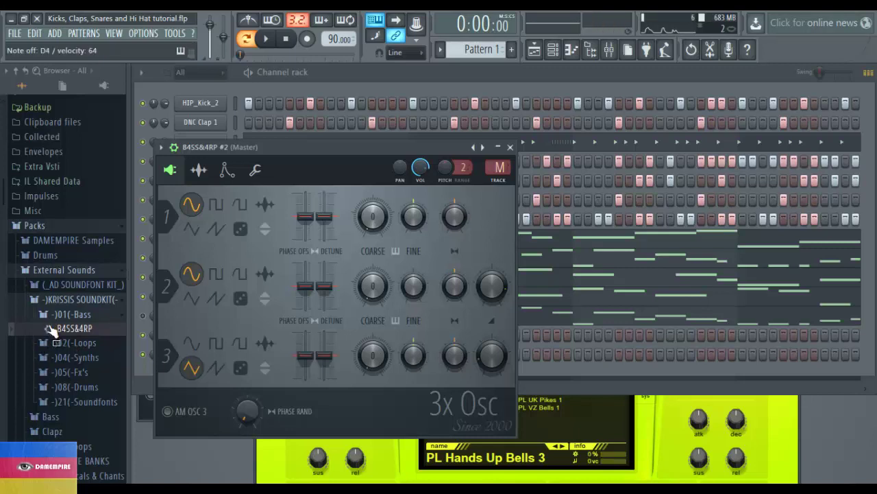
Step: Open the Bass folder under External Sounds to reach the 241-Bassguitars soundfont, and dismiss the B4SS&4RP #2 window
drag(49, 401, 72, 146)
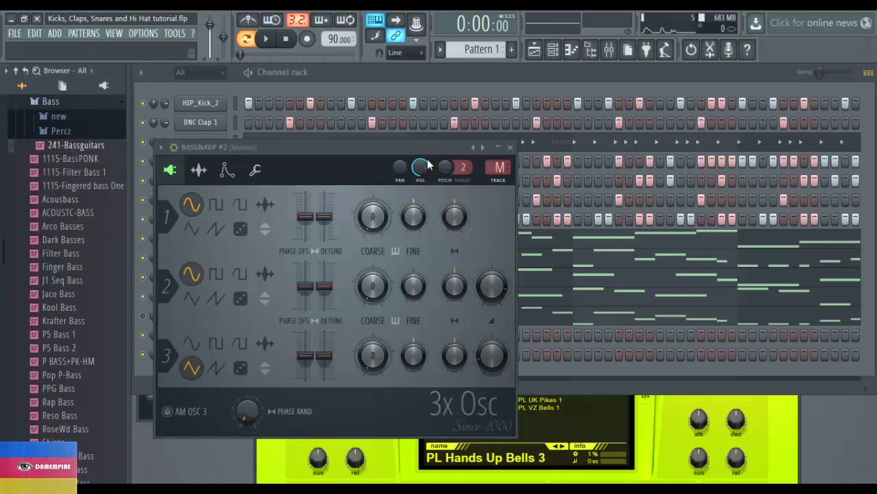
click(498, 148)
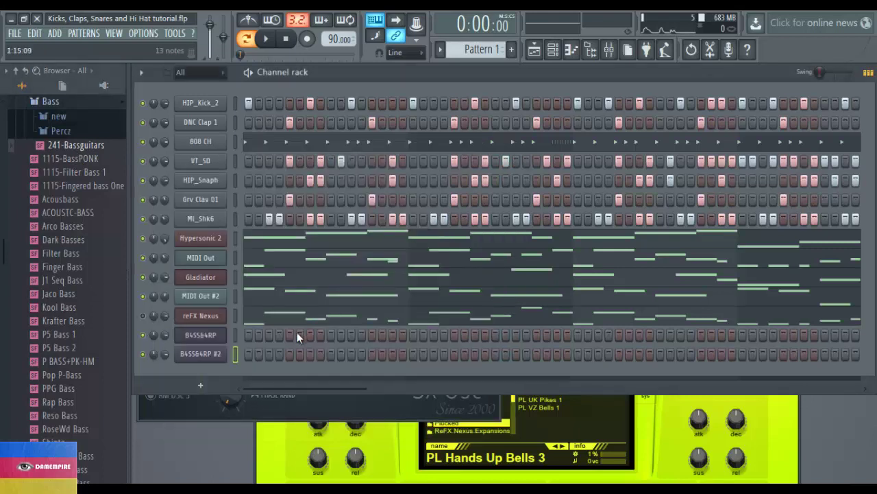
Step: Delete the B4SS&4RP and B4SS&4RP #2 channels from the channel rack
right_click(209, 337)
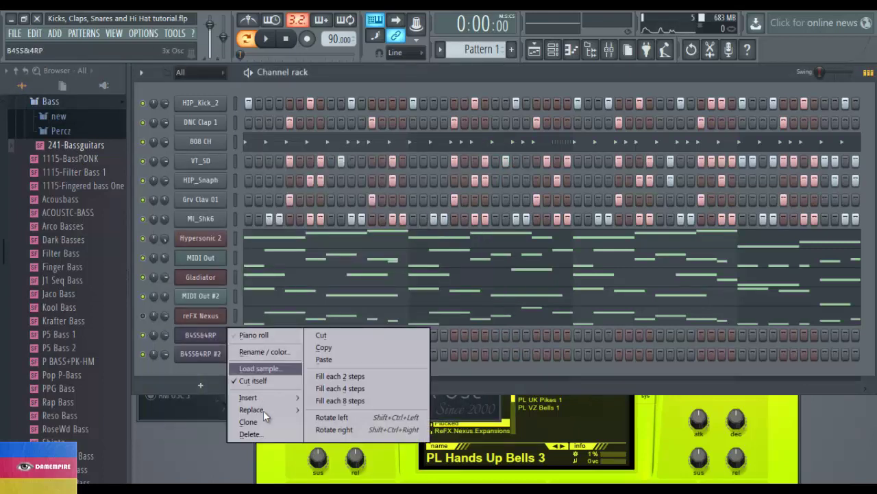
click(261, 436)
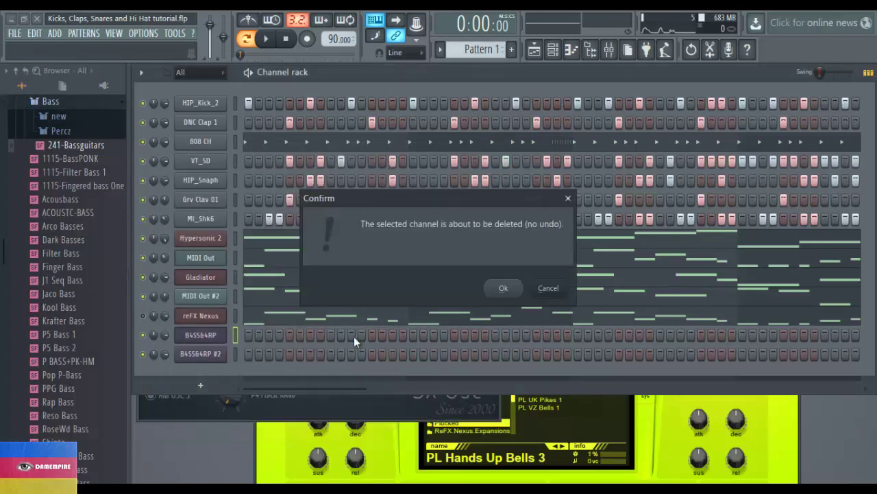
key(Return)
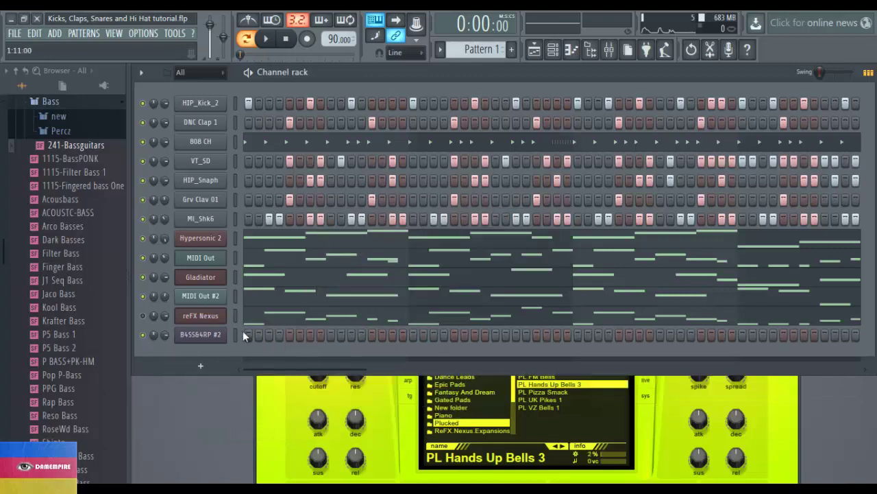
right_click(203, 330)
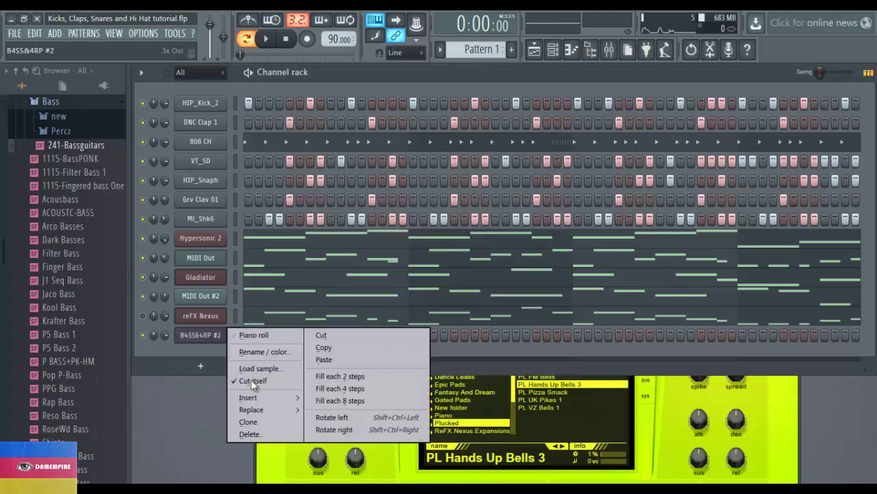
click(260, 434)
key(Return)
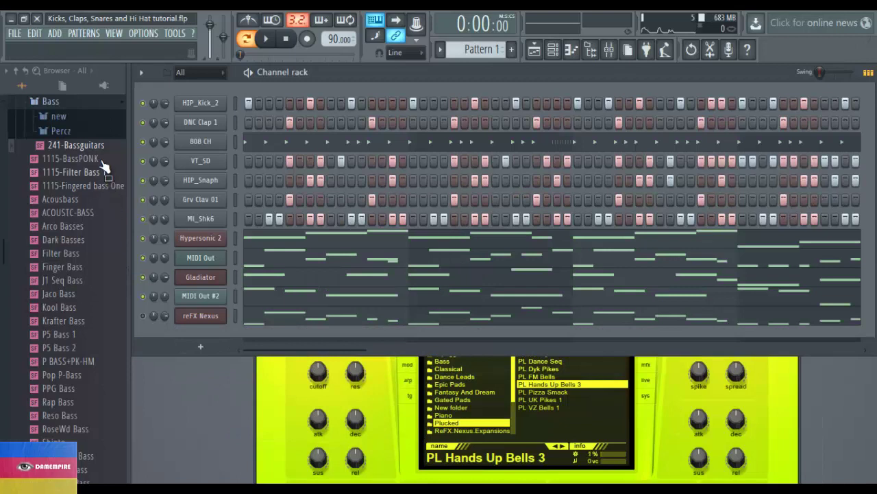
Step: Add the 241-Bassguitars soundfont as a new channel below reFX Nexus, audition a note, and close its window
drag(157, 179, 202, 327)
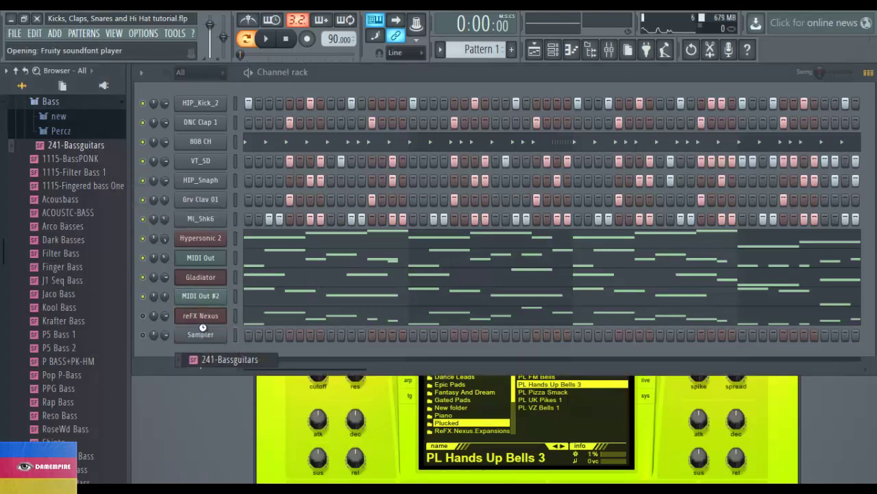
key(z)
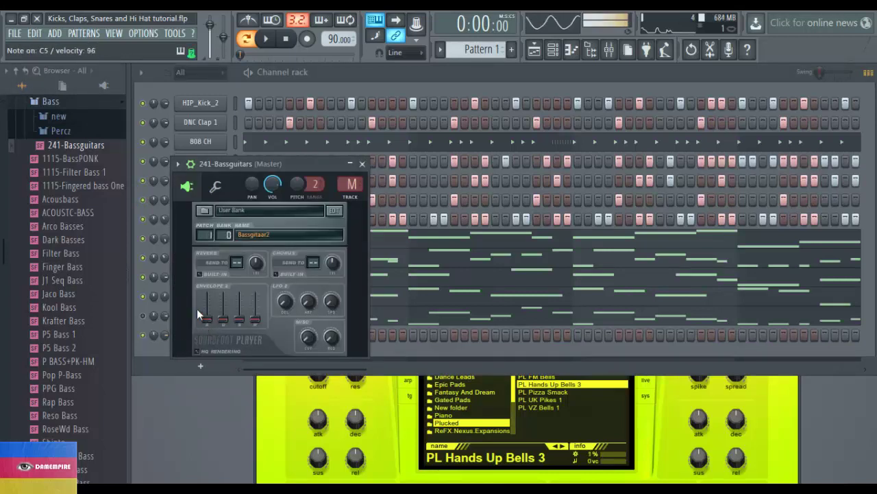
key(Escape)
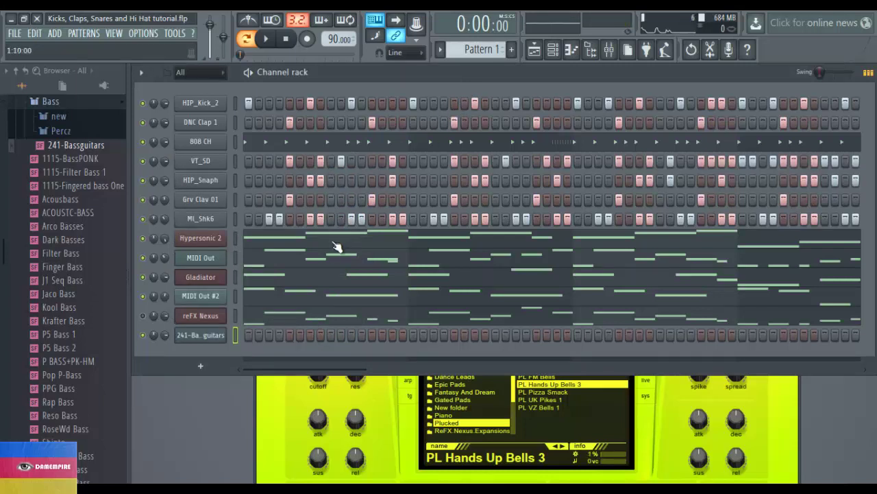
Step: Solo the Hypersonic 2, MIDI Out and Gladiator channels in turn while playing the pattern, leaving Gladiator soloed and playback stopped
right_click(157, 246)
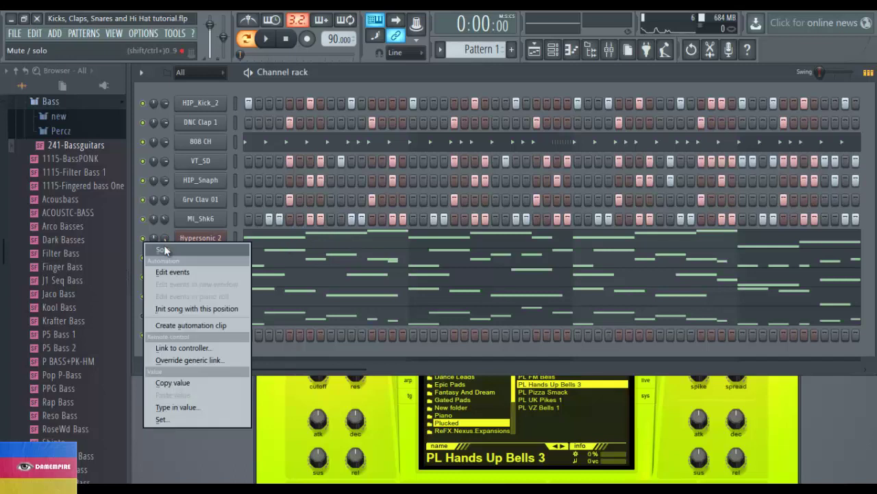
click(165, 247)
key(space)
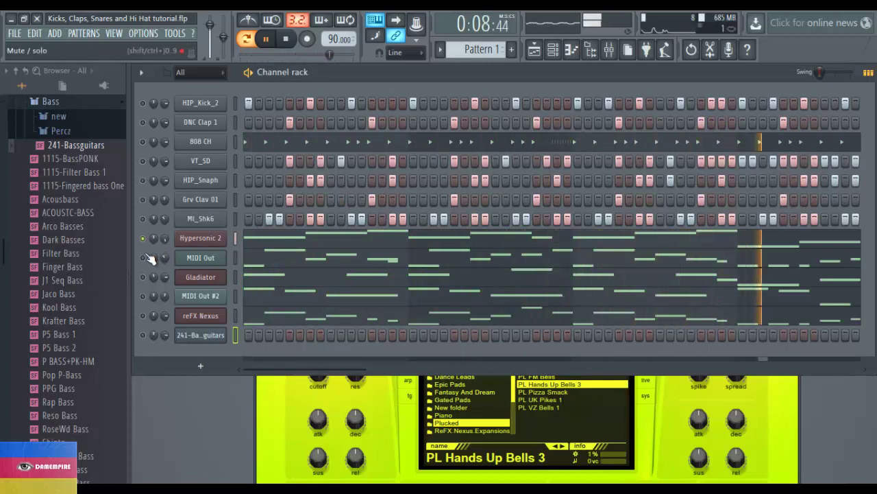
ctrl+click(144, 257)
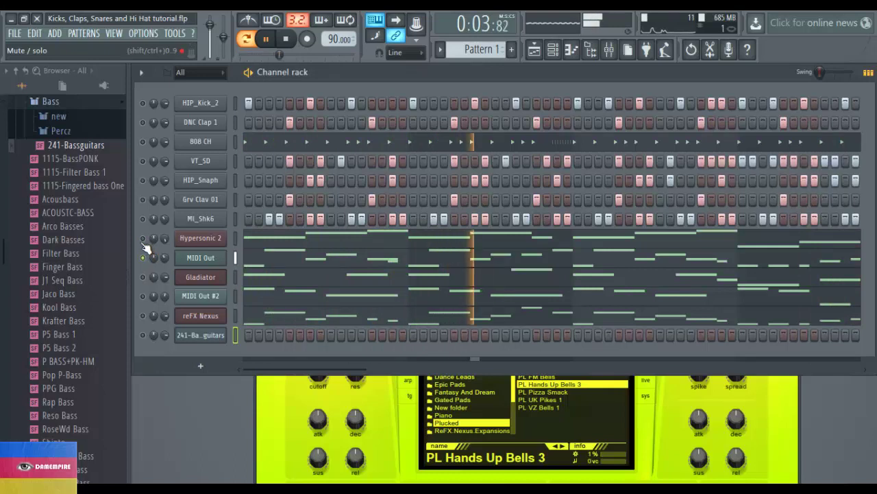
ctrl+click(144, 276)
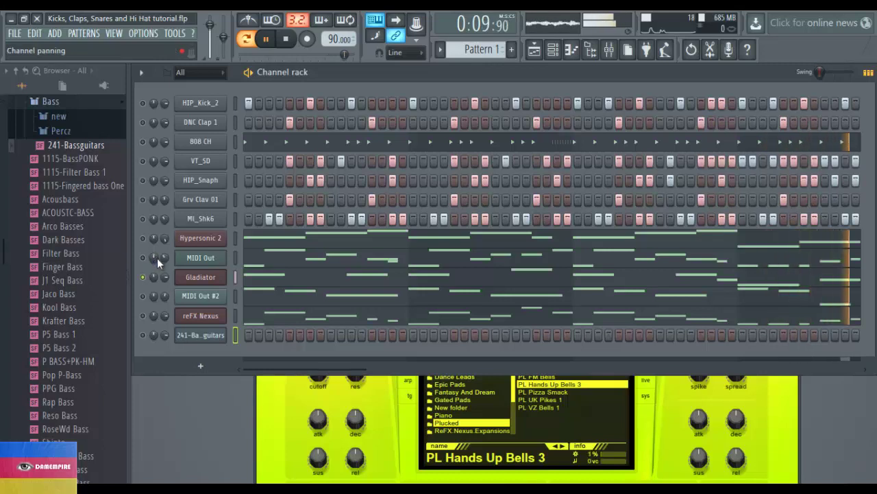
key(space)
Step: Copy the Gladiator channel's notes, paste them into the 241-Bassguitars channel, and play the pattern
right_click(208, 279)
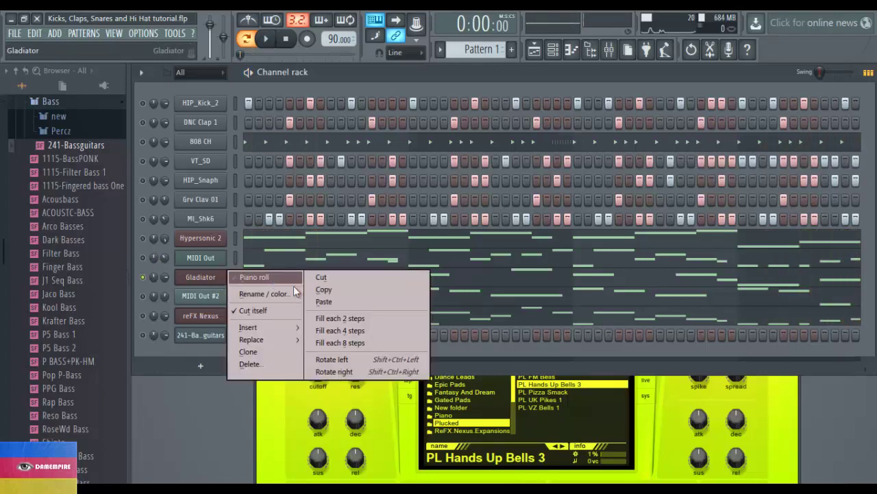
click(324, 291)
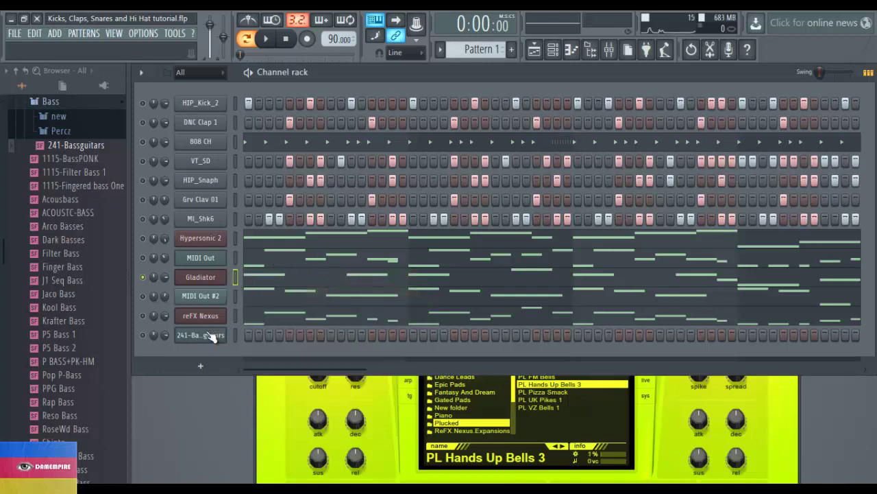
right_click(195, 276)
click(200, 279)
right_click(208, 279)
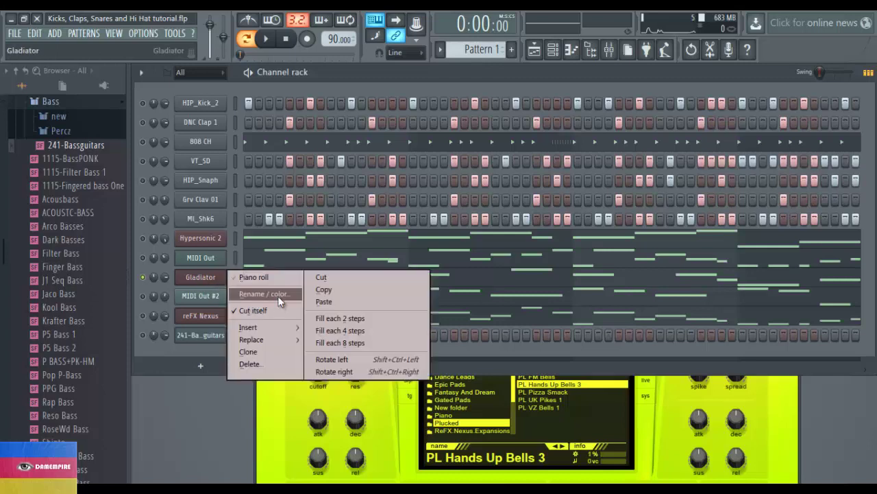
click(332, 293)
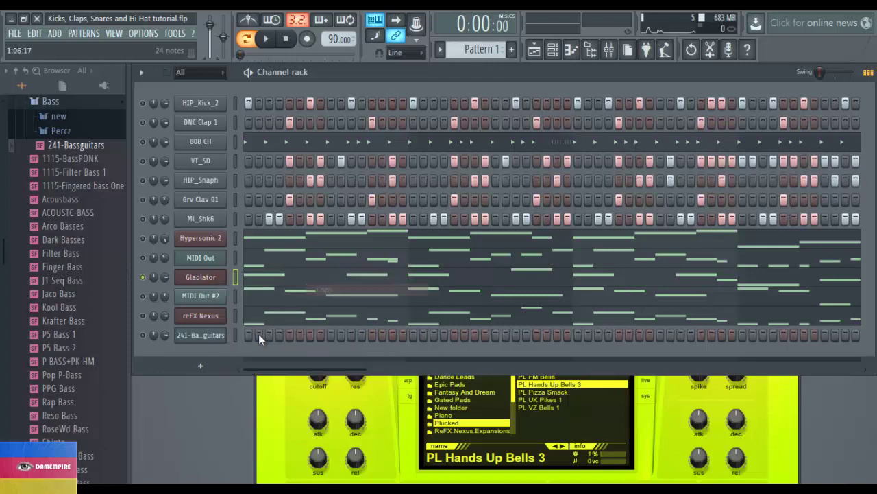
right_click(216, 336)
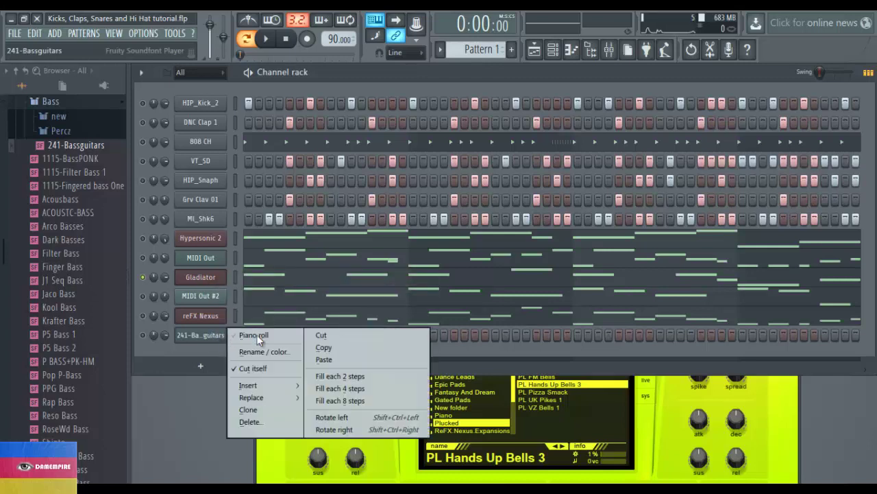
click(316, 355)
key(space)
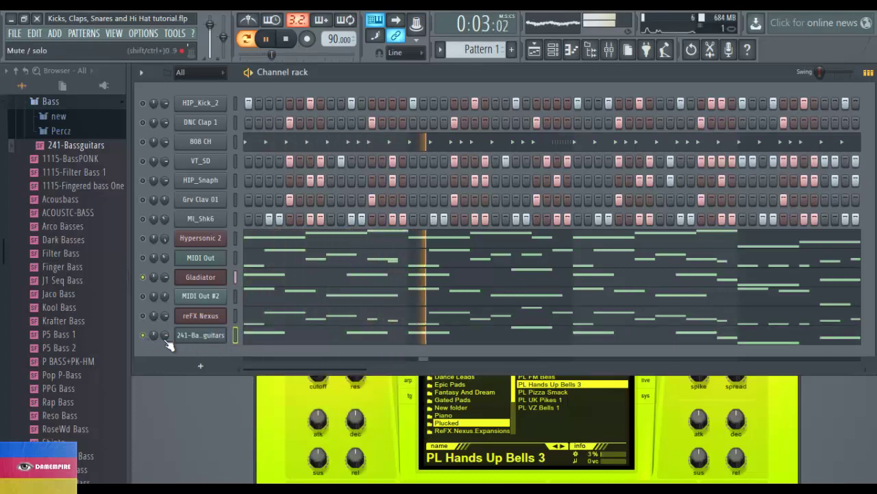
Step: Open the 241-Bassguitars notes in the piano roll, move the second D4 note to step 7 of bar 1, and play it back
click(253, 338)
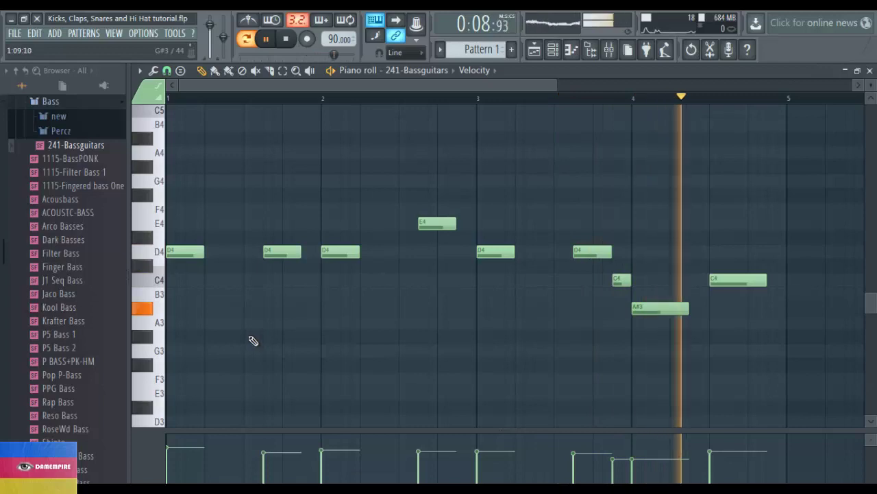
key(space)
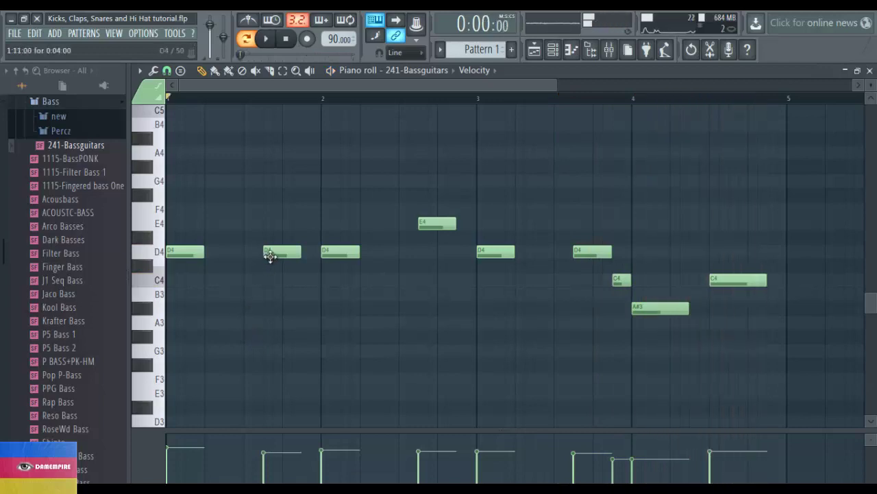
drag(269, 255, 236, 255)
key(space)
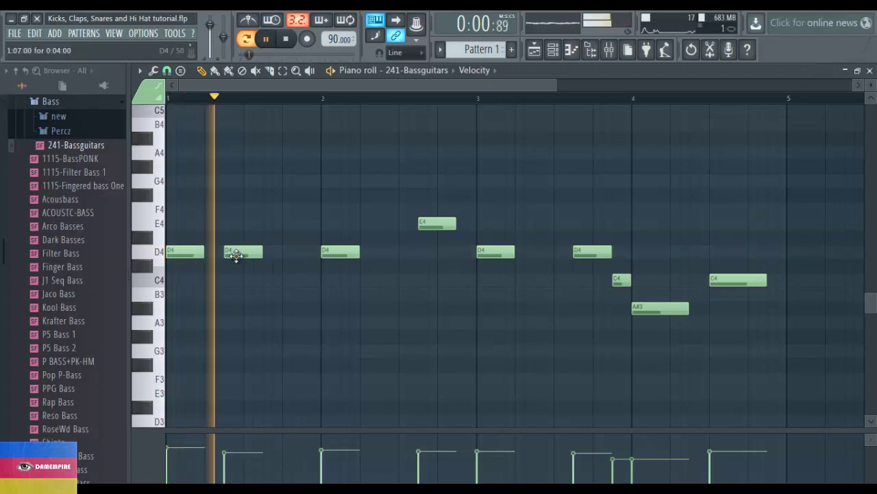
key(space)
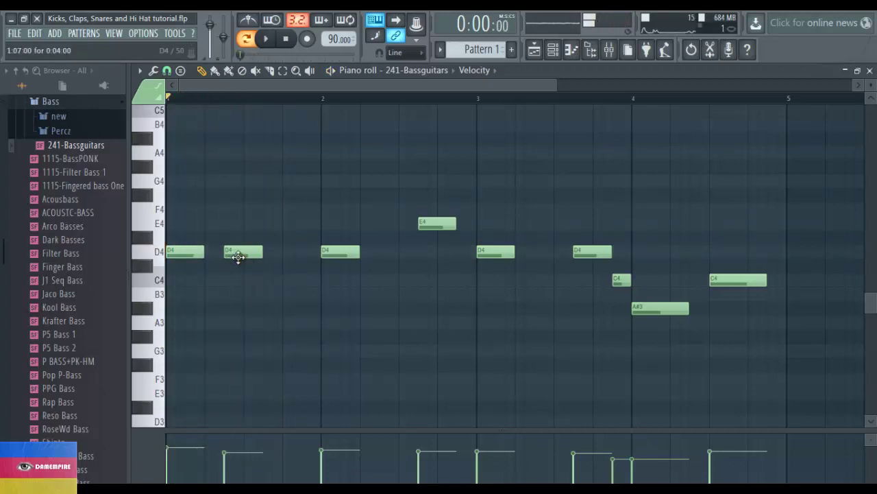
Step: Transpose all the bass guitar notes up one octave and play the pattern
key(ctrl+a)
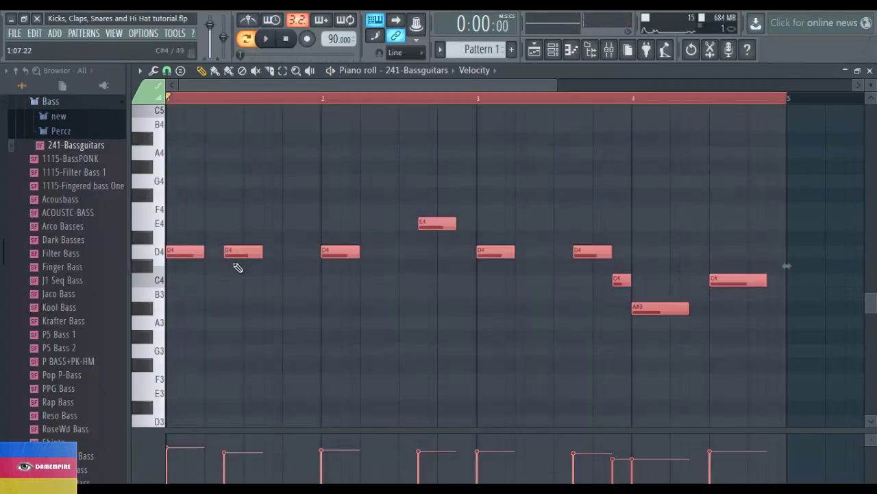
key(ctrl+Up)
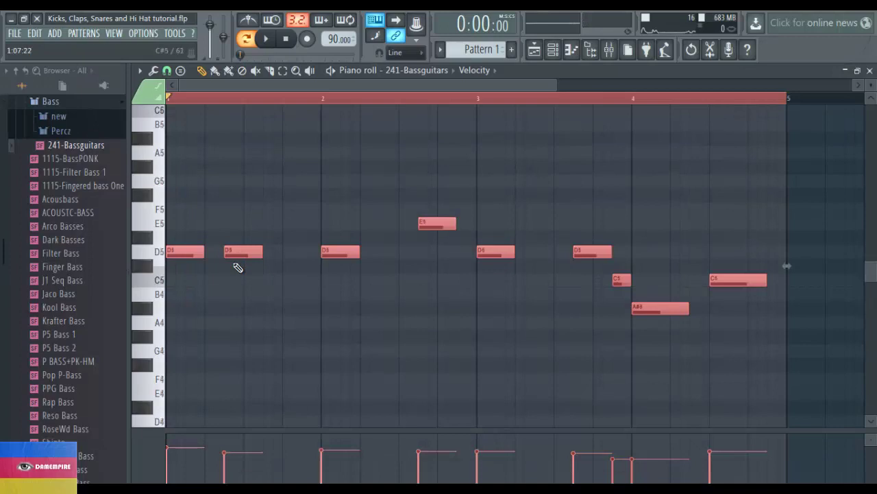
key(ctrl+Down)
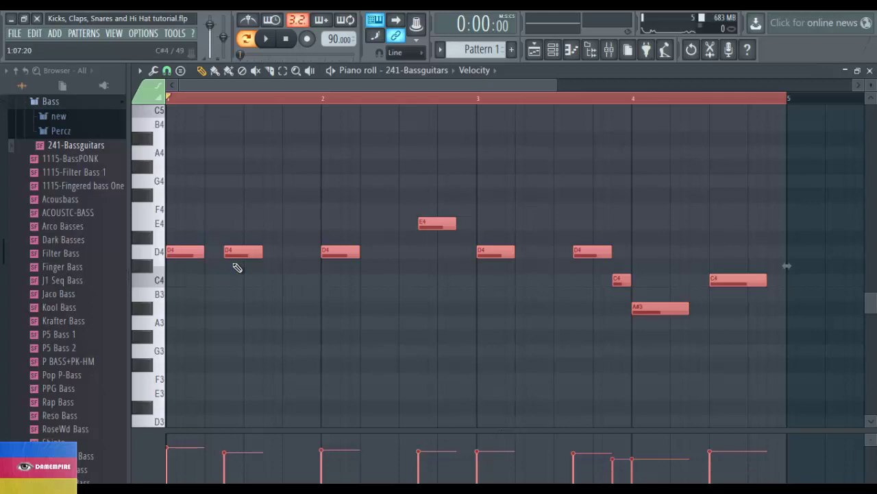
key(ctrl+Up)
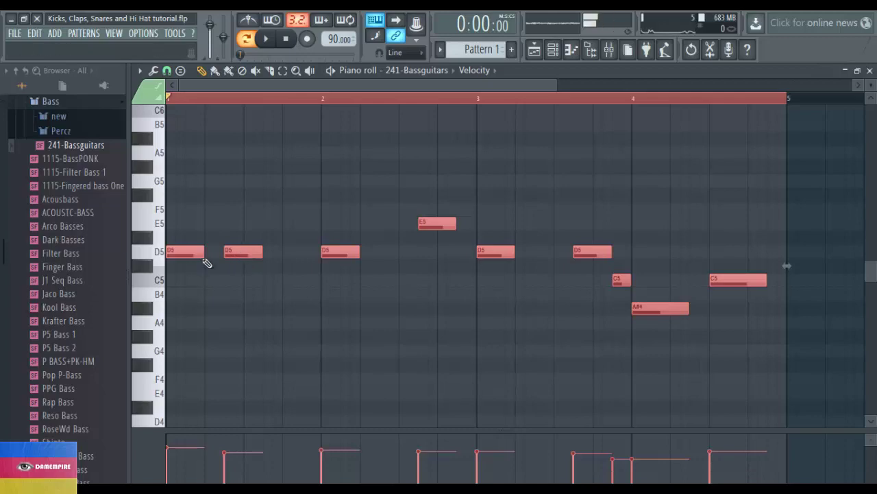
key(space)
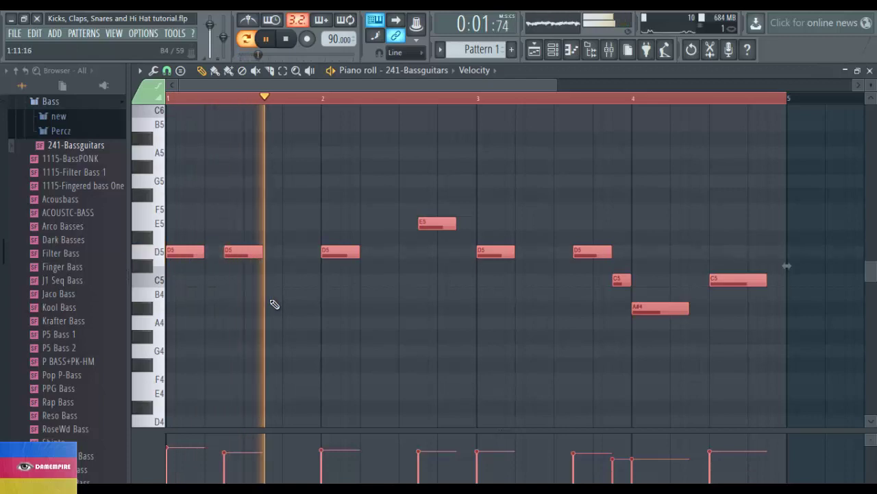
key(space)
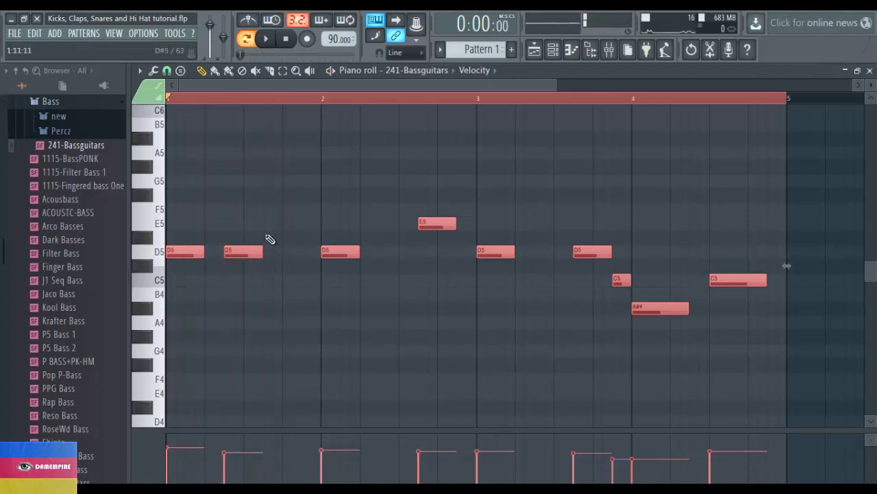
Step: Try the second bass note on step 9, and at E5 on step 7 of bar 1, while playing the pattern
click(232, 270)
drag(243, 252, 253, 252)
key(space)
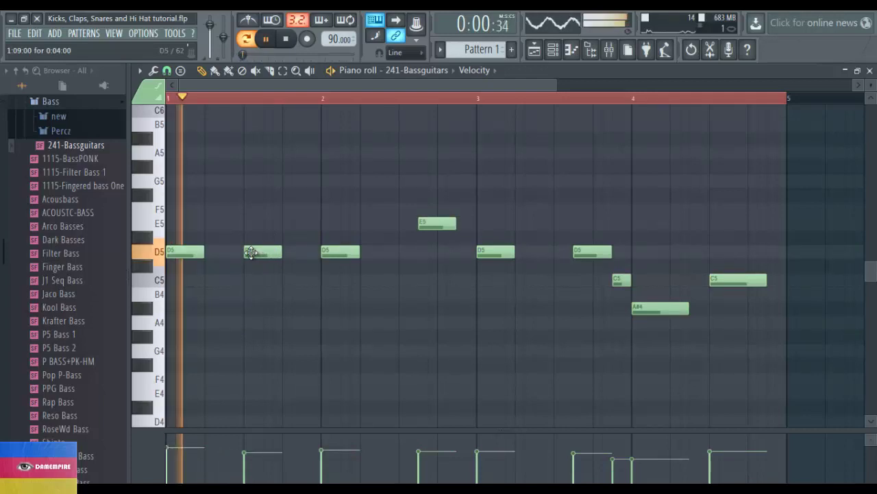
drag(251, 253, 231, 226)
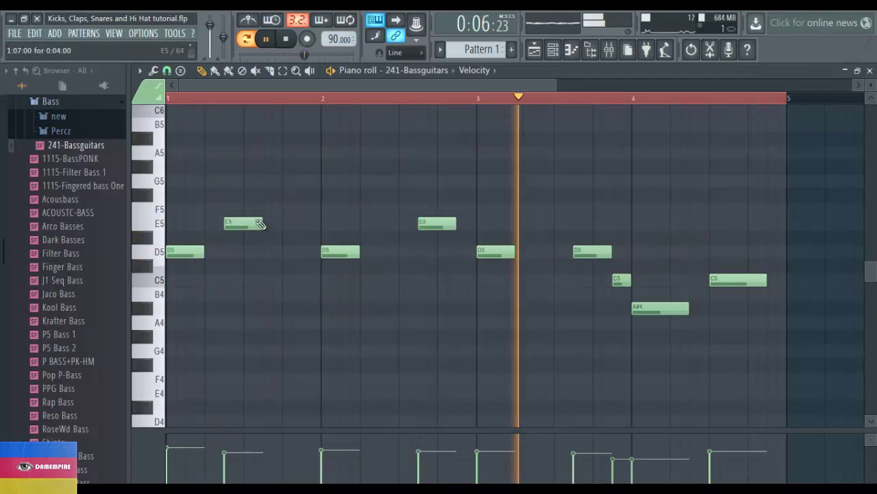
click(288, 40)
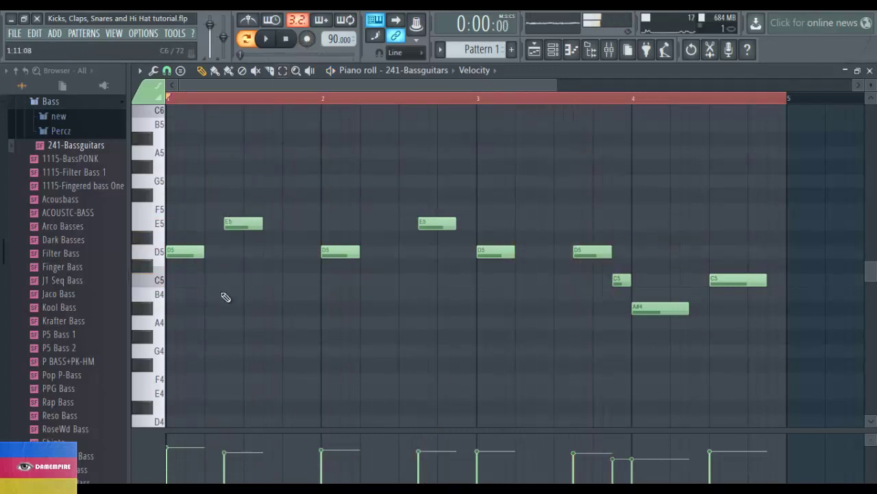
Step: Raise the second note of bar 1 to A5, keeping it on step 7, and play it back
click(247, 212)
right_click(249, 213)
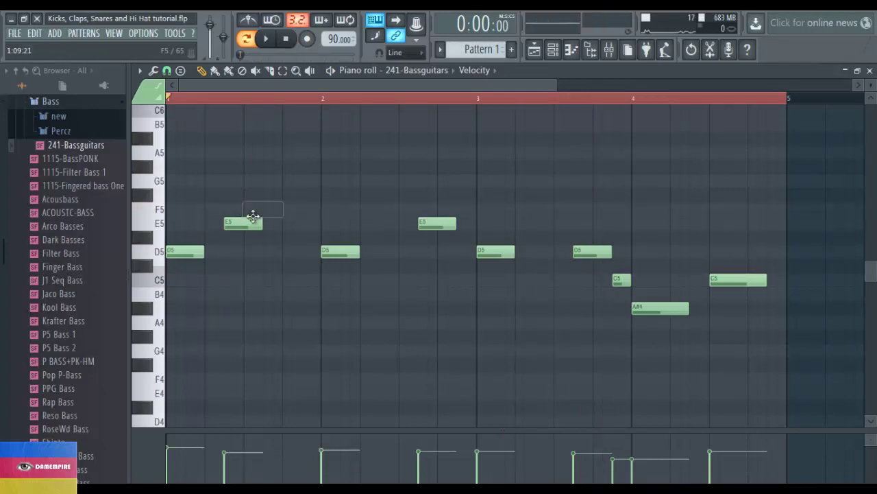
drag(251, 225, 249, 155)
key(space)
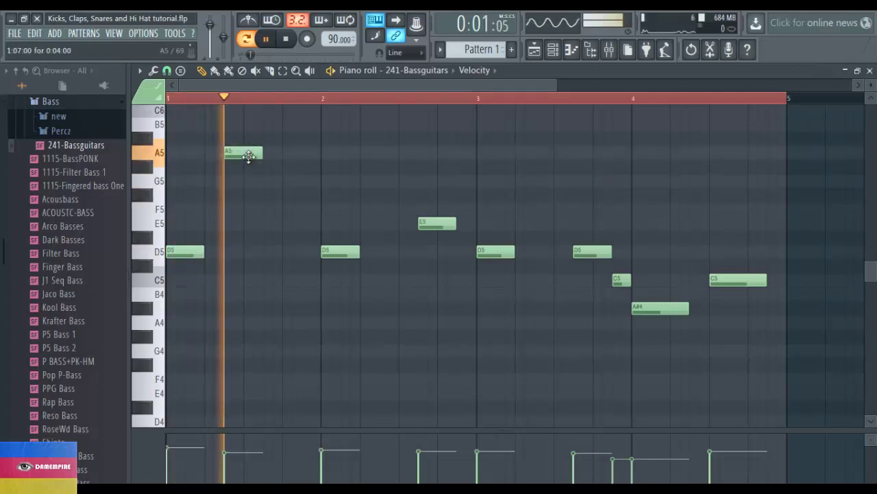
key(space)
Step: Add an F5 note on step 11 of bar 1, directly after the A5 note, and check it in playback
click(267, 208)
drag(269, 207, 271, 206)
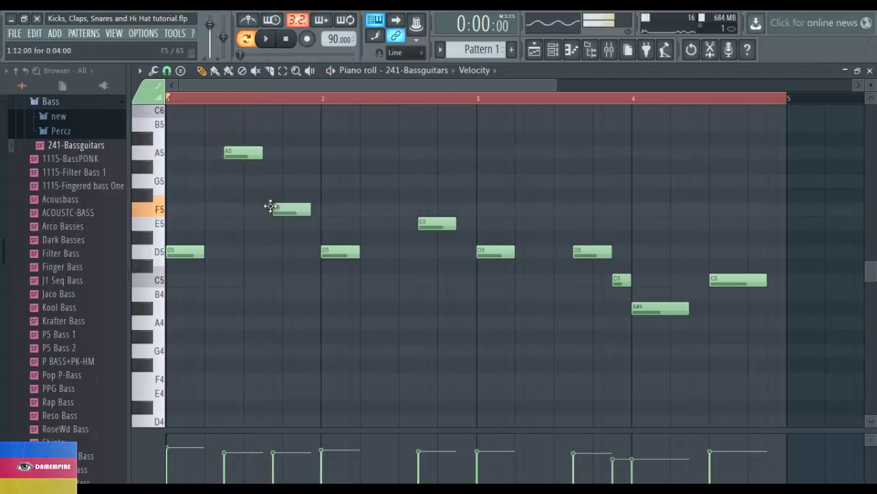
key(space)
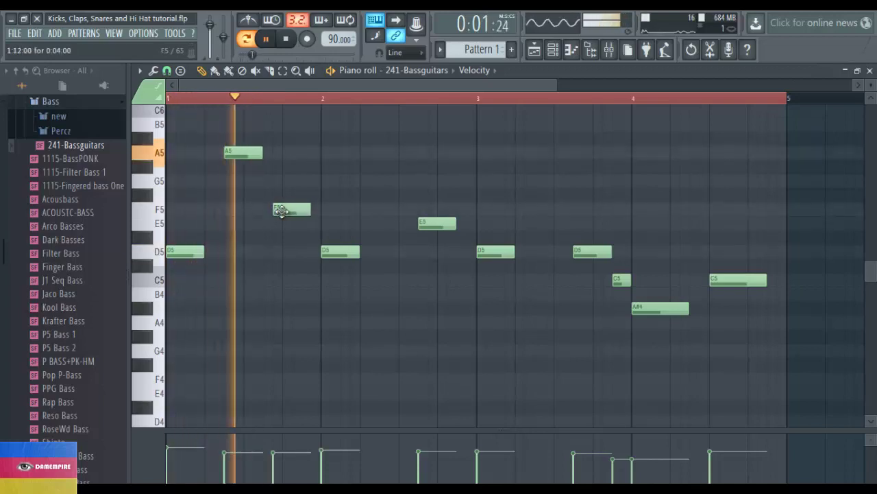
key(space)
drag(280, 211, 272, 209)
key(space)
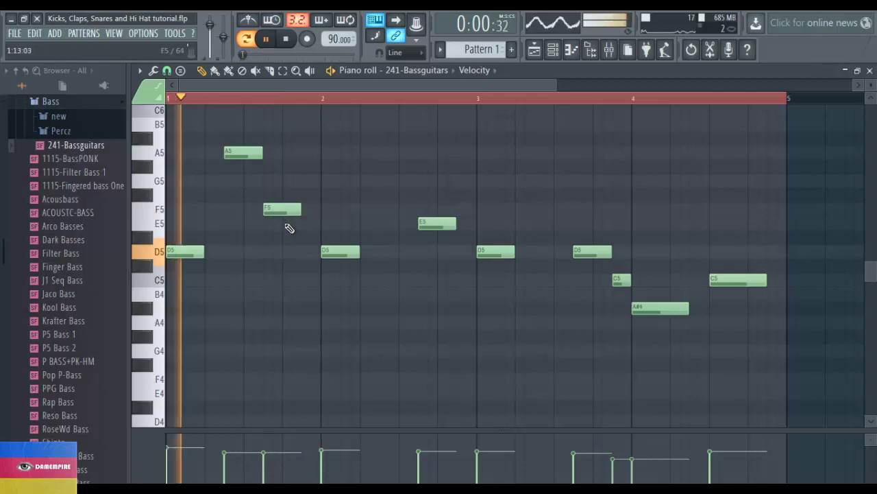
key(space)
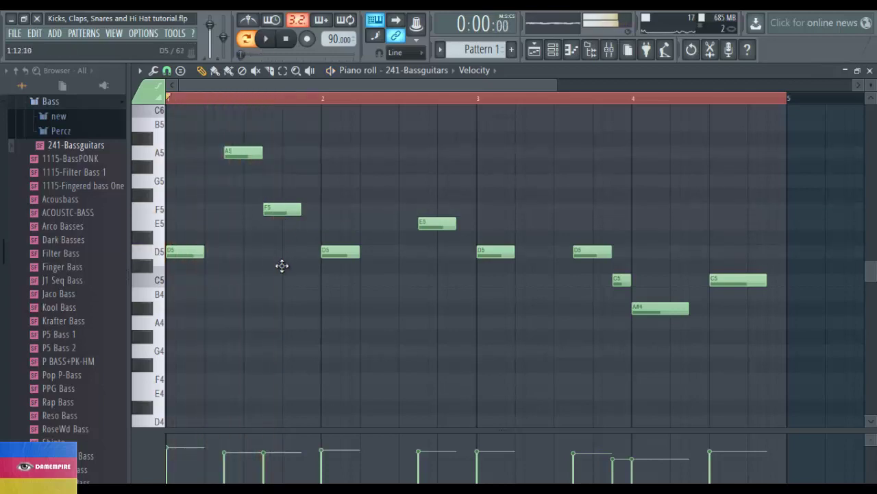
Step: Shorten the F5 note to two steps, add two-step E5 and F5 notes on steps 13 and 15 of bar 1, and play the pattern
click(283, 265)
drag(282, 253, 281, 209)
key(space)
key(space)
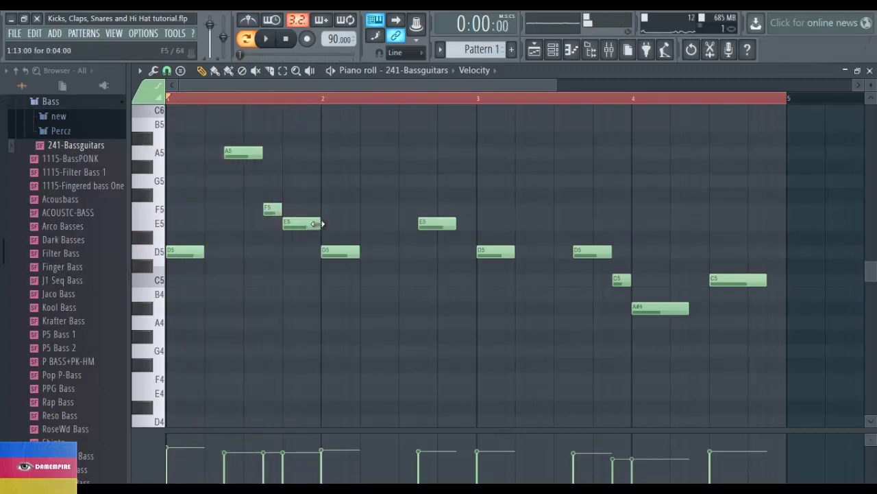
click(301, 209)
key(space)
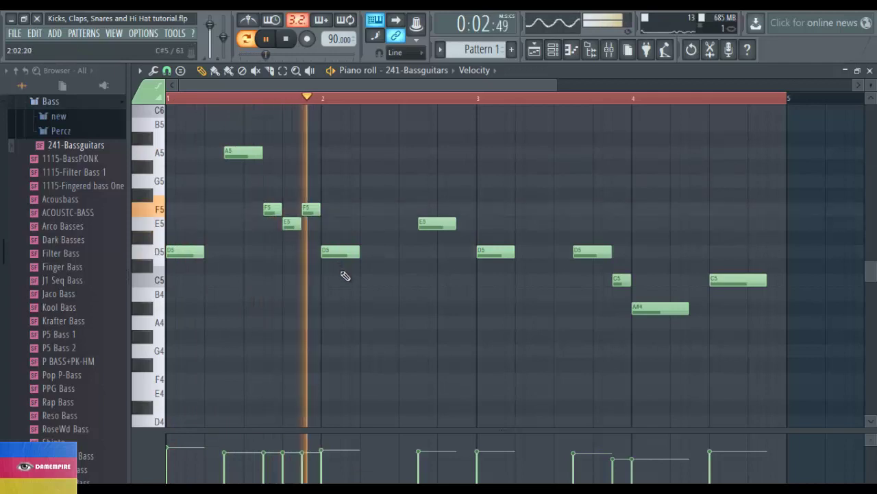
key(space)
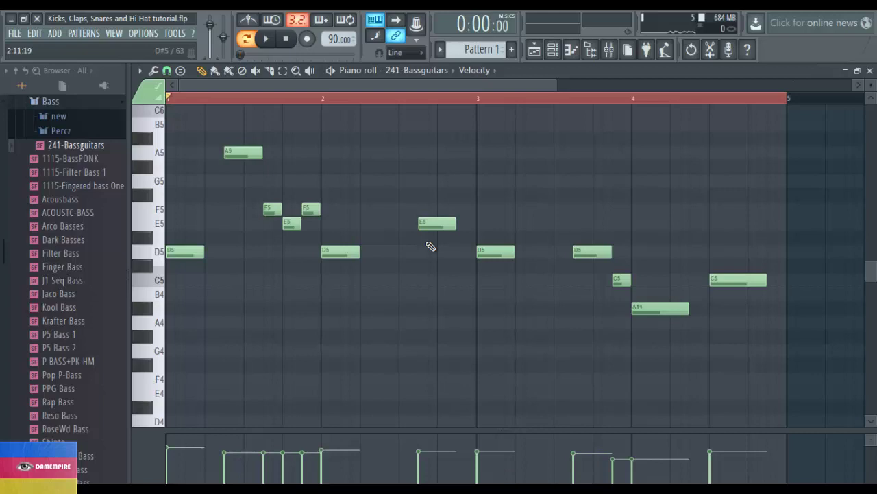
Step: Replace bar 2's E5 note with bar 1's figure: A5 on step 7 and two-step F5, E5 and F5 notes from step 11
key(space)
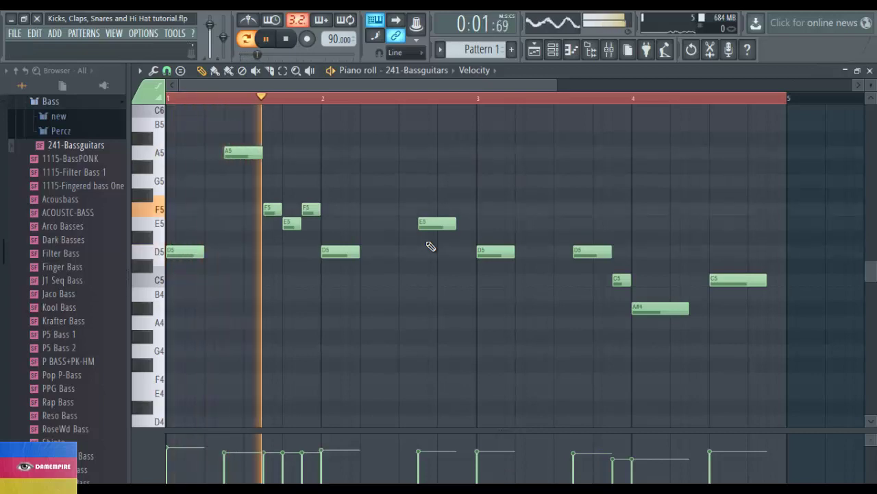
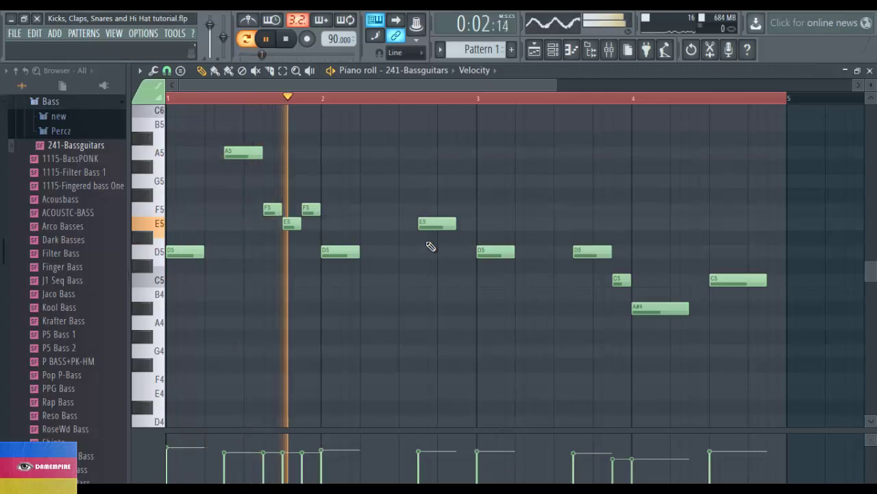
key(space)
drag(389, 149, 398, 148)
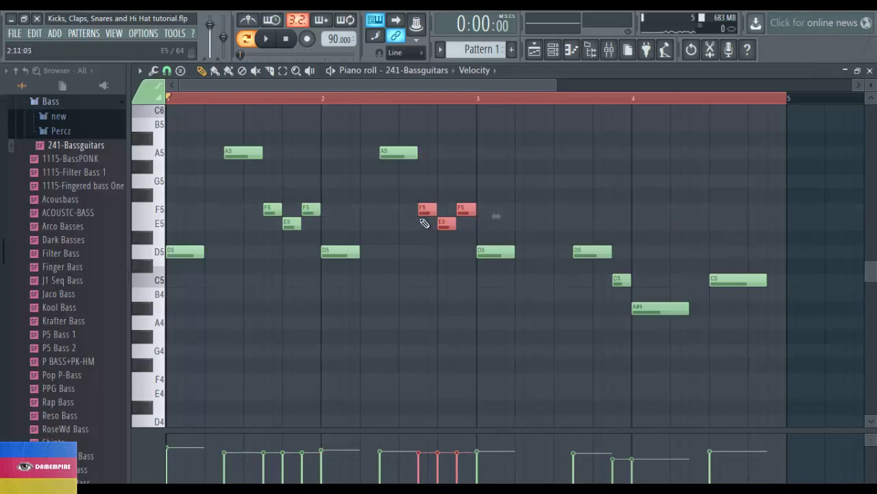
key(space)
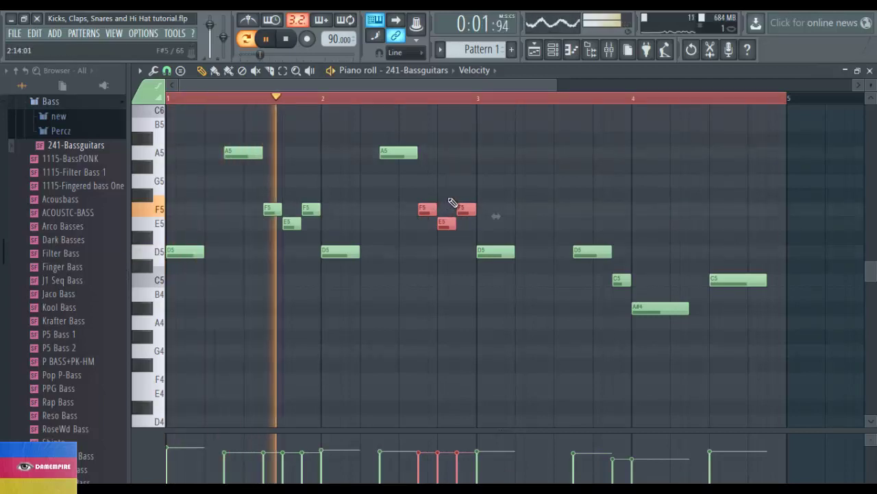
Step: Change bar 2's last two notes to A#5 on step 13 and A5 on step 15, and replay the pattern
click(452, 203)
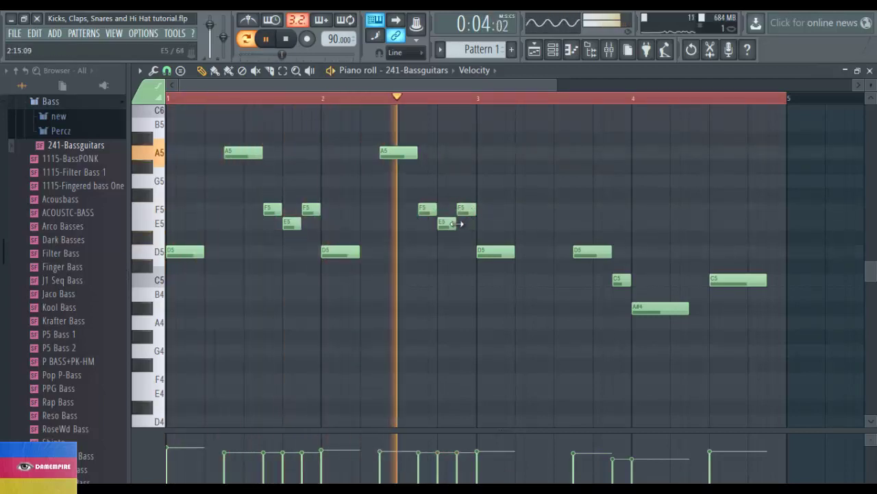
key(space)
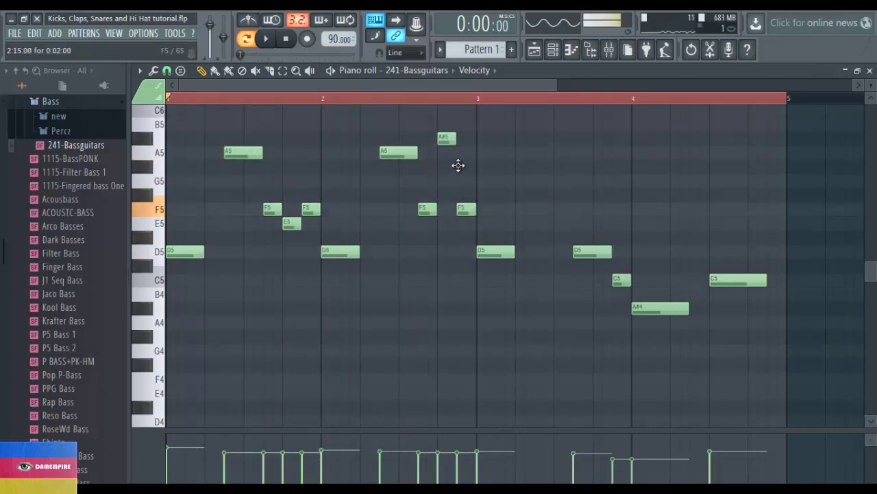
key(space)
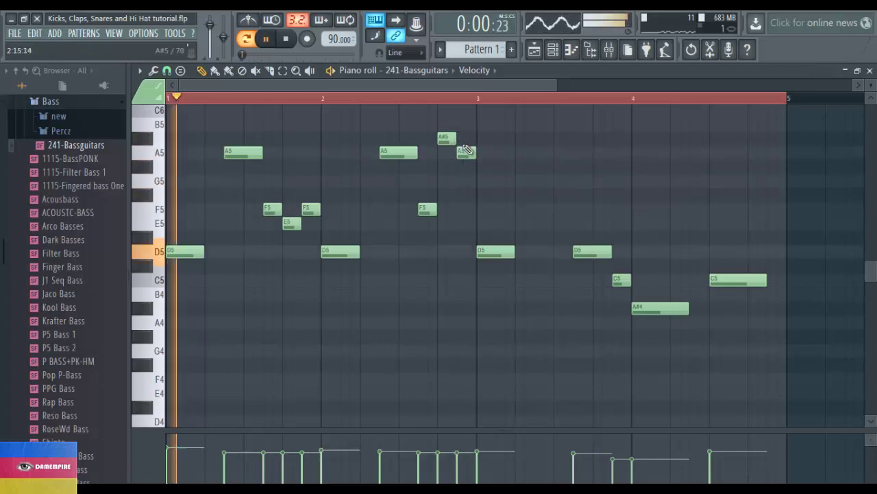
Step: Play the pattern from the channel rack, and reopen the bass guitar's piano roll
click(868, 71)
key(space)
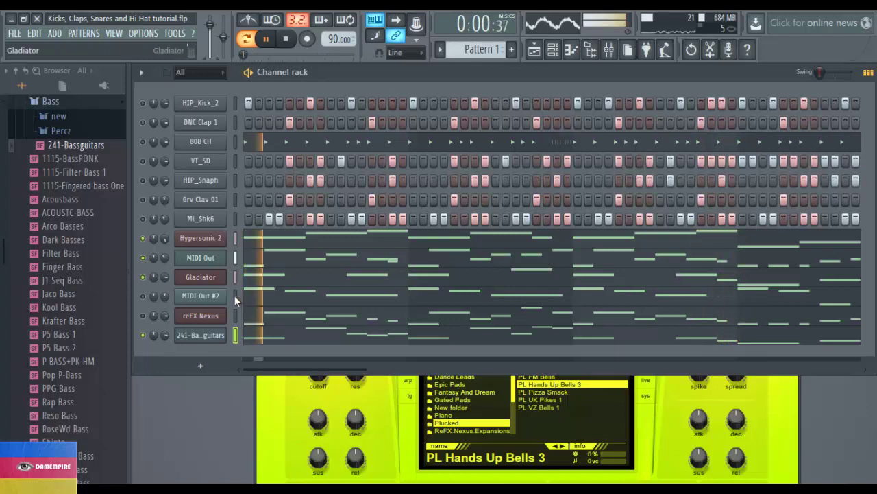
click(268, 339)
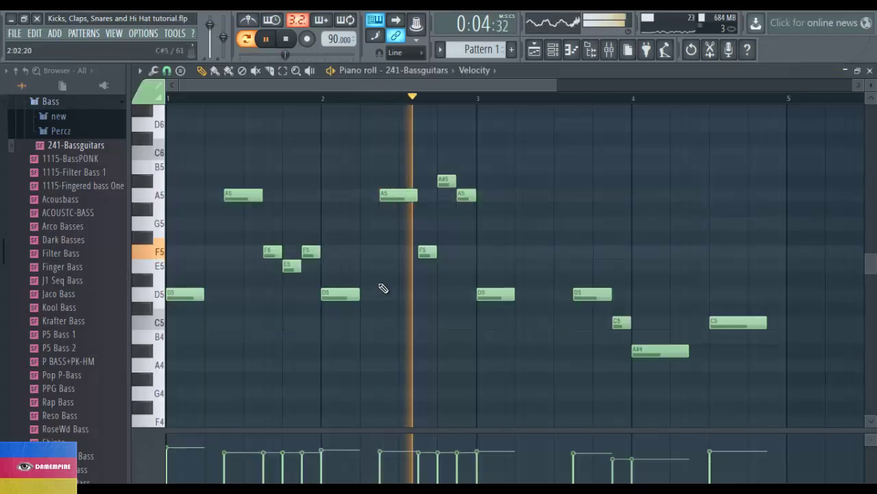
key(space)
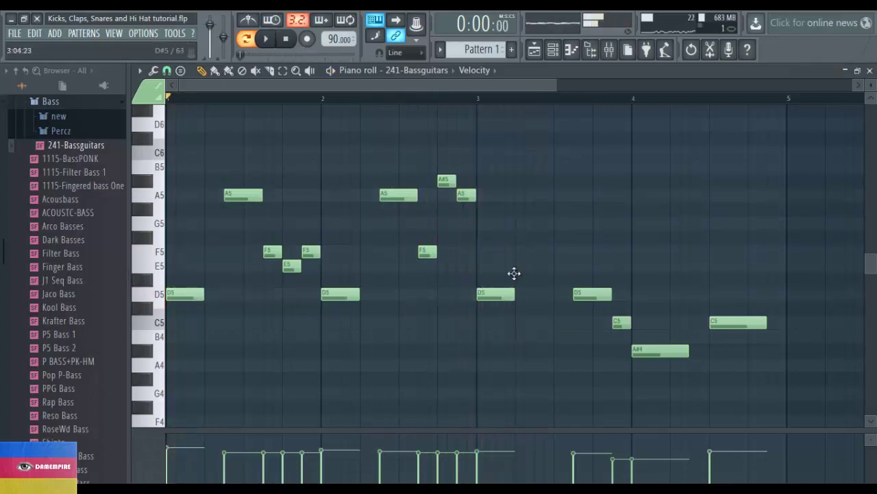
Step: Add a three-step A5 note in bar 3 and position it on step 7 while playing the pattern
key(space)
drag(534, 196, 543, 196)
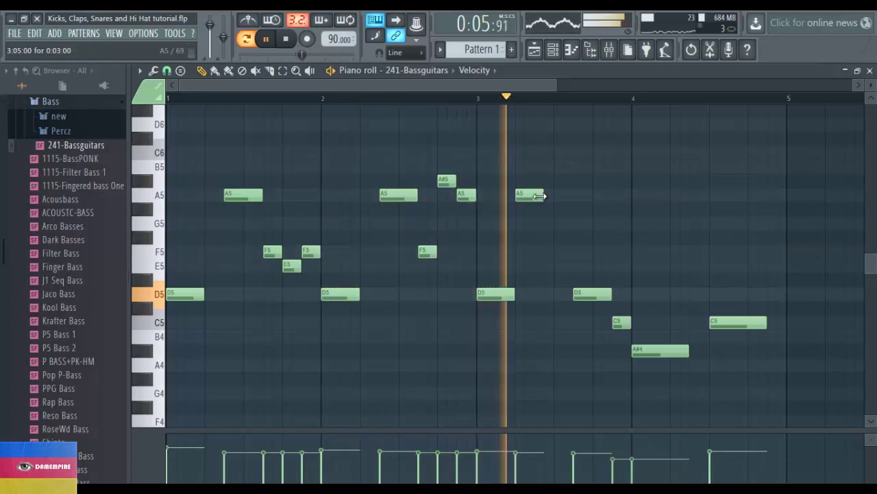
key(space)
key(space)
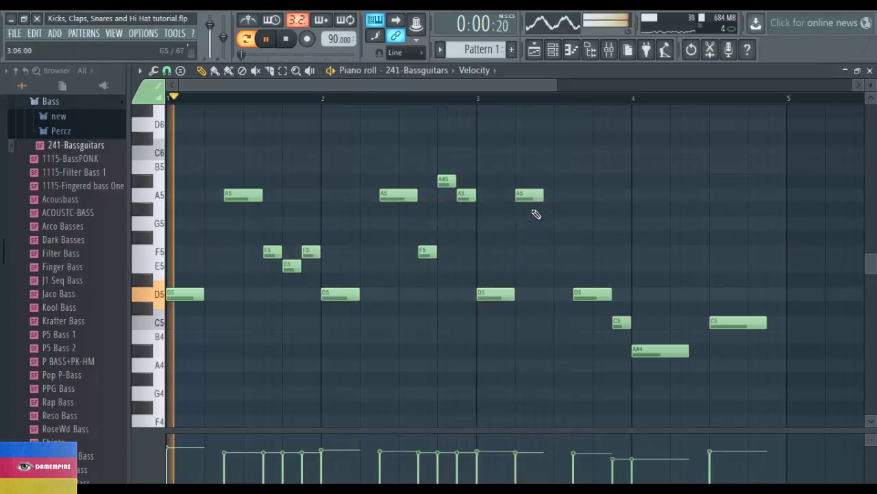
drag(538, 198, 556, 199)
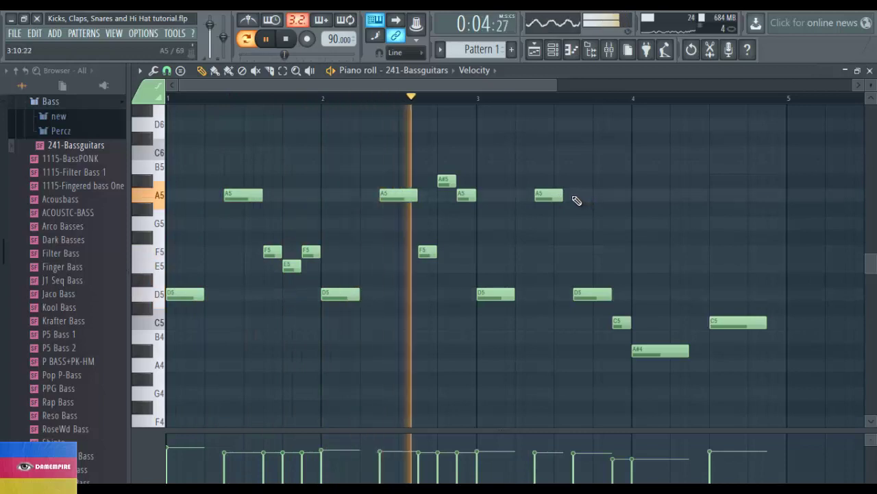
Step: Shorten bar 3's opening D5 note to two steps, add a two-step D5 on step 4, and play the pattern
key(space)
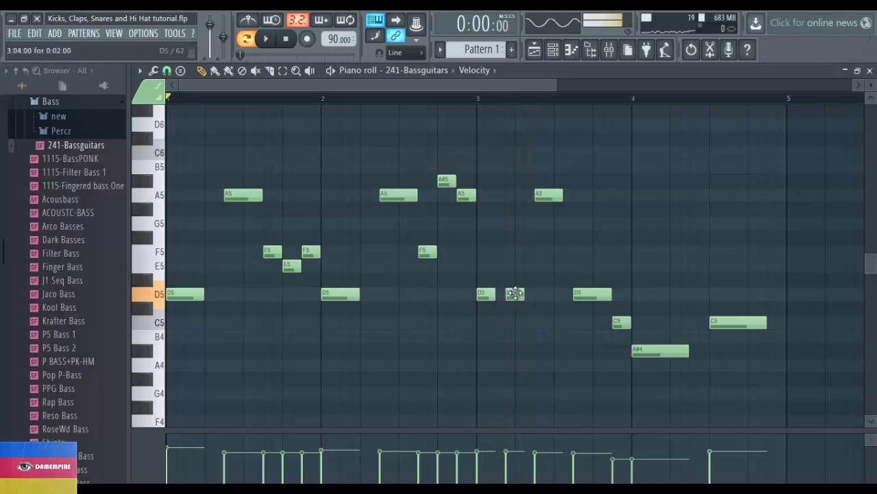
key(space)
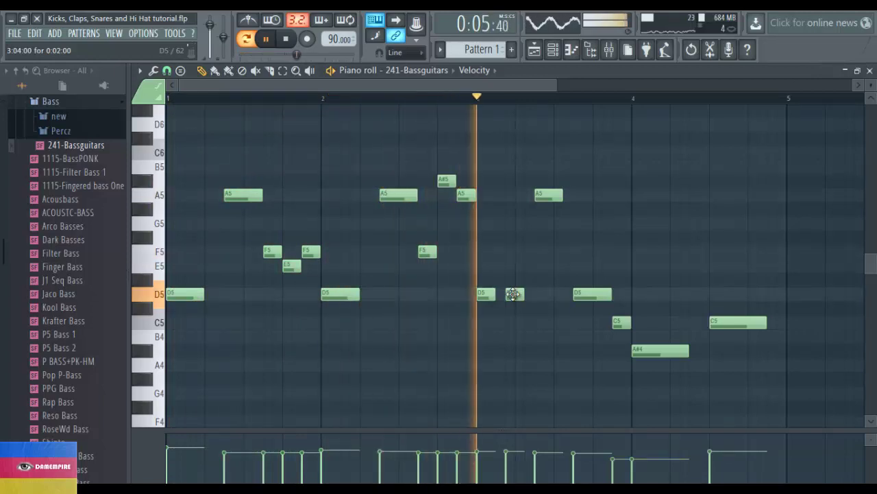
key(space)
key(space)
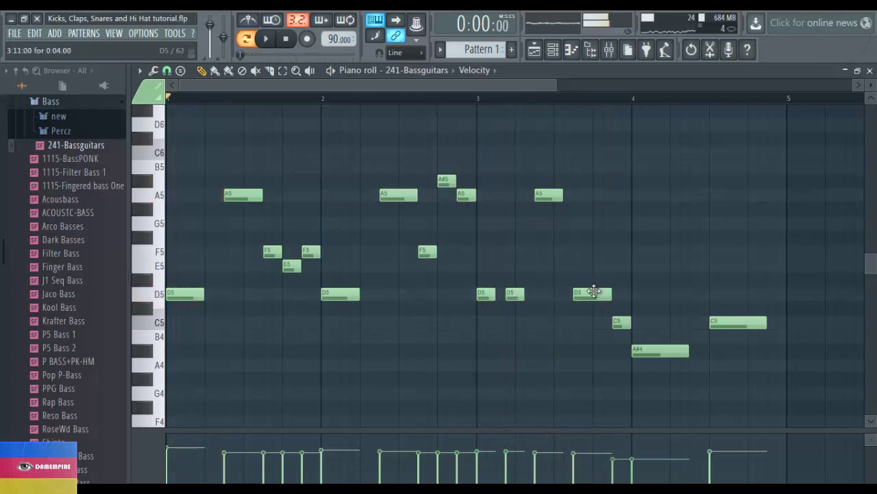
Step: Shorten bar 3's D5 note on step 11 to two steps and add a one-step D5 on step 14
key(space)
drag(610, 293, 593, 293)
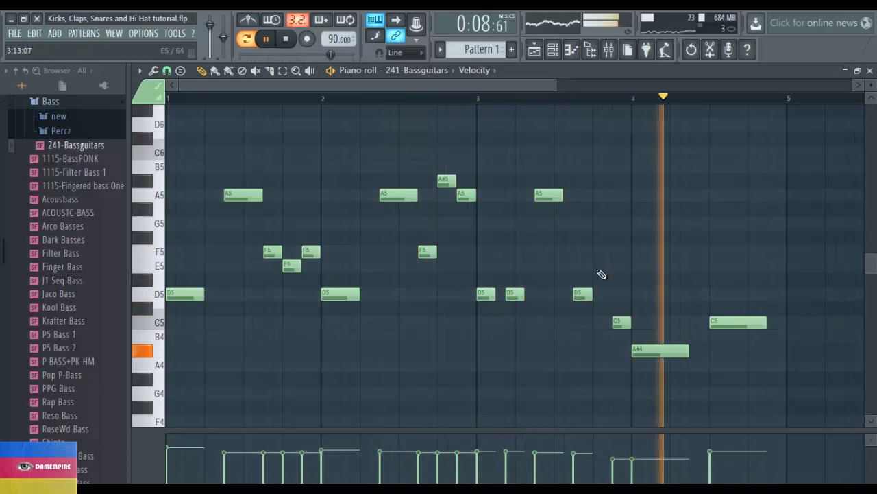
key(space)
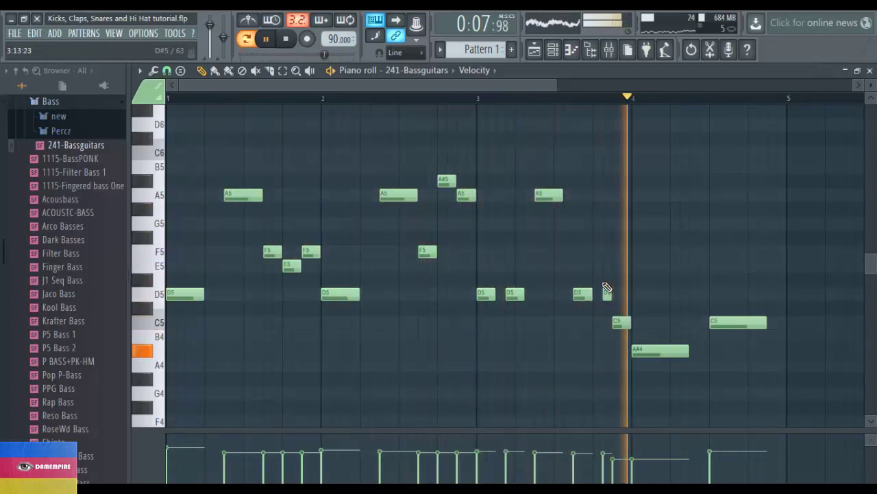
Step: Break bar 4's long notes into two-step notes: A#4 on steps 1, 4 and 7, and C5 on steps 9, 12 and 15
key(space)
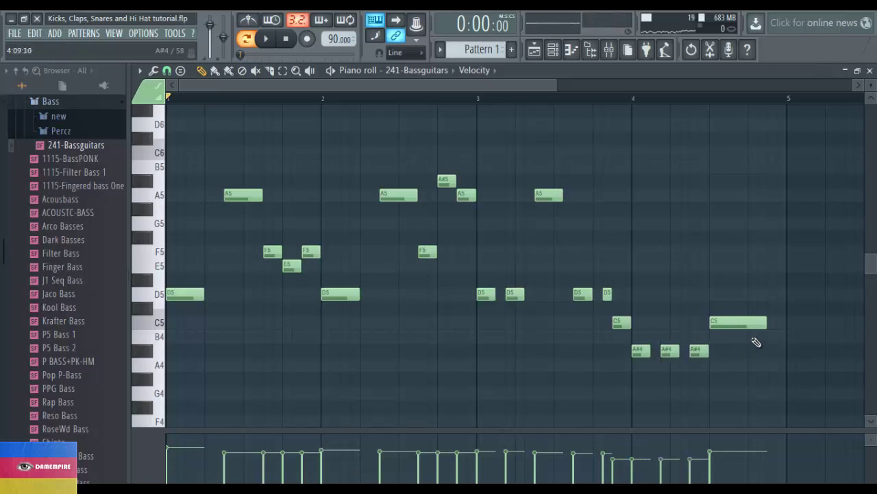
drag(766, 326, 729, 327)
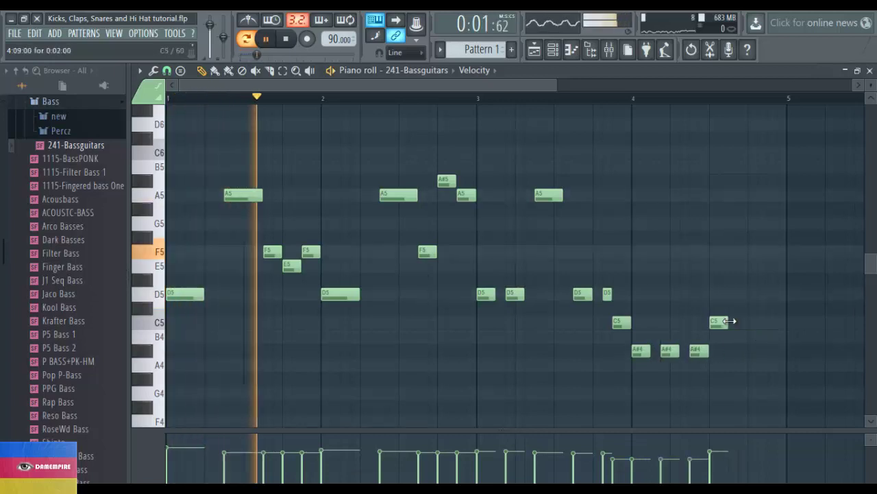
click(746, 324)
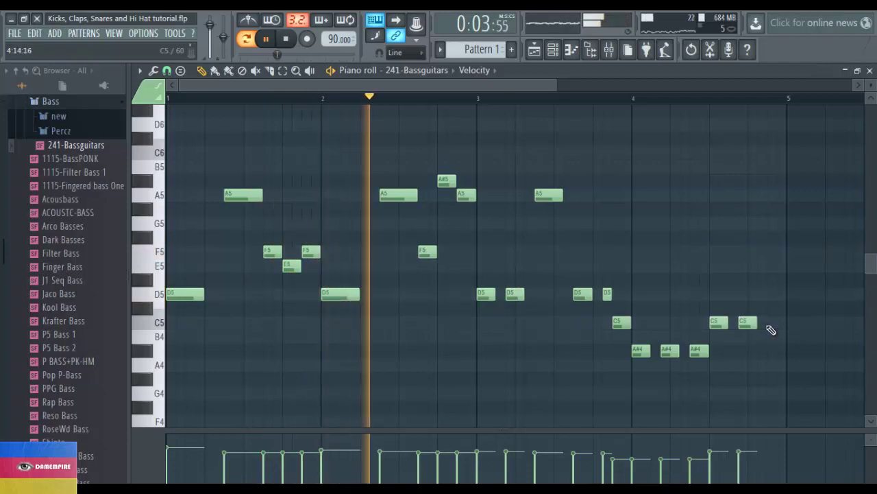
click(773, 322)
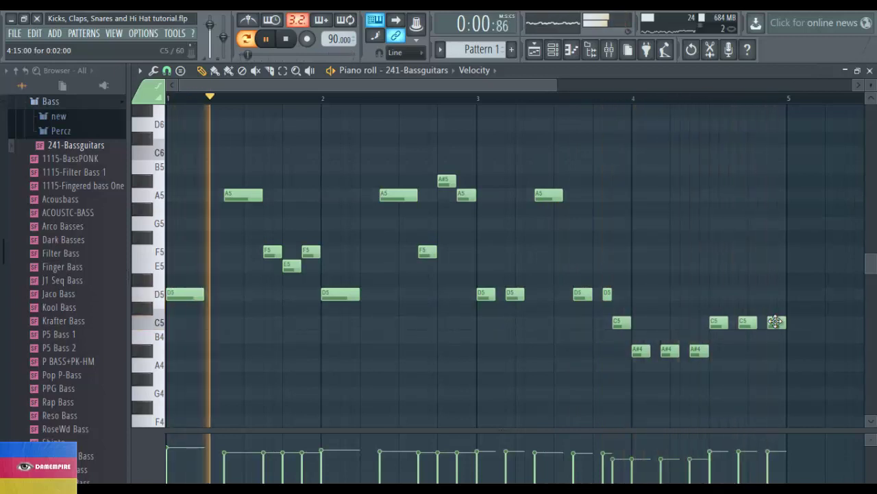
Step: Raise bar 4's C5 note on step 12 to E5 and check the ending by playing from bar 4
key(space)
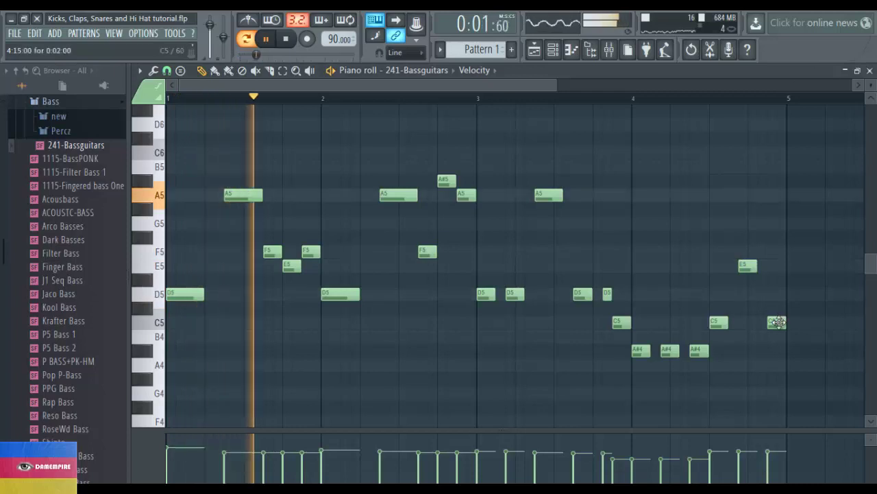
key(space)
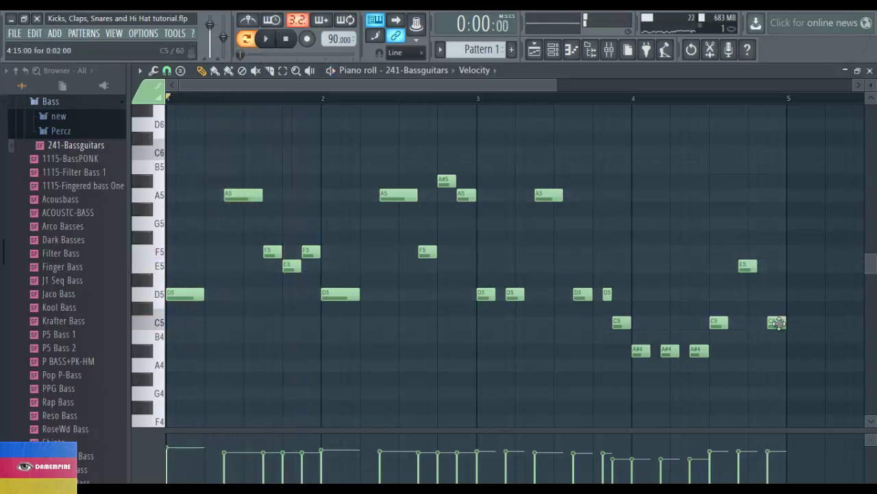
key(space)
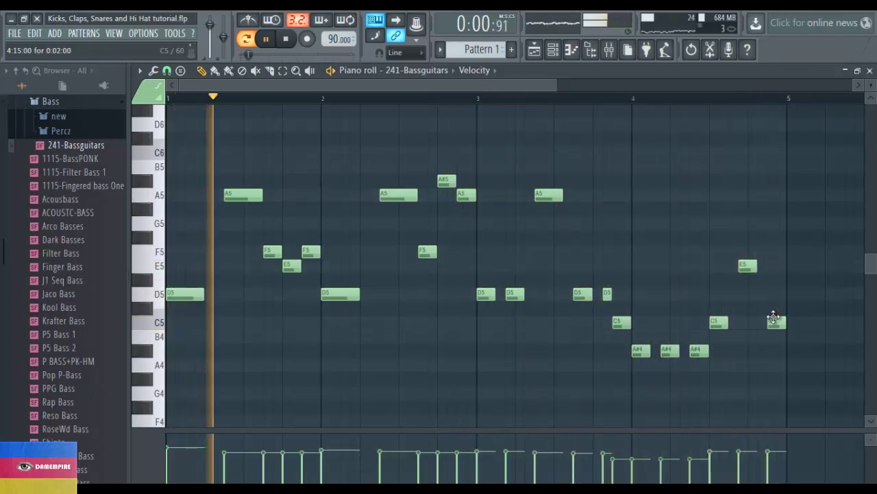
key(space)
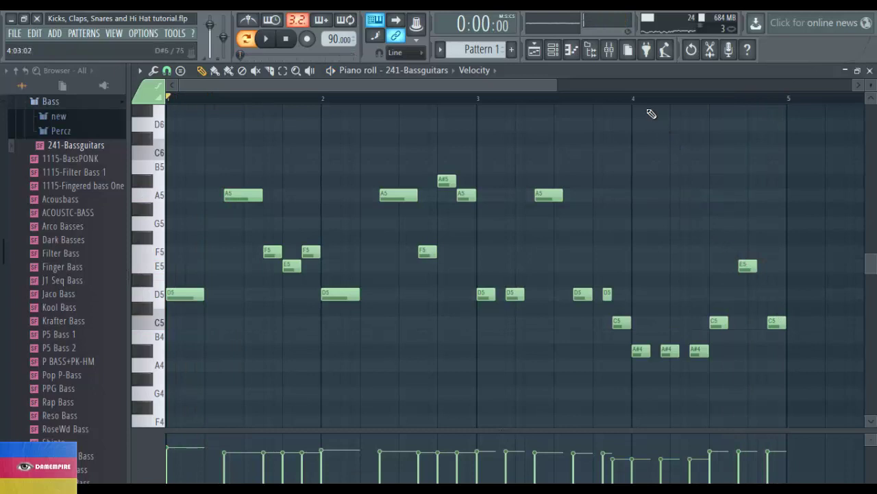
key(space)
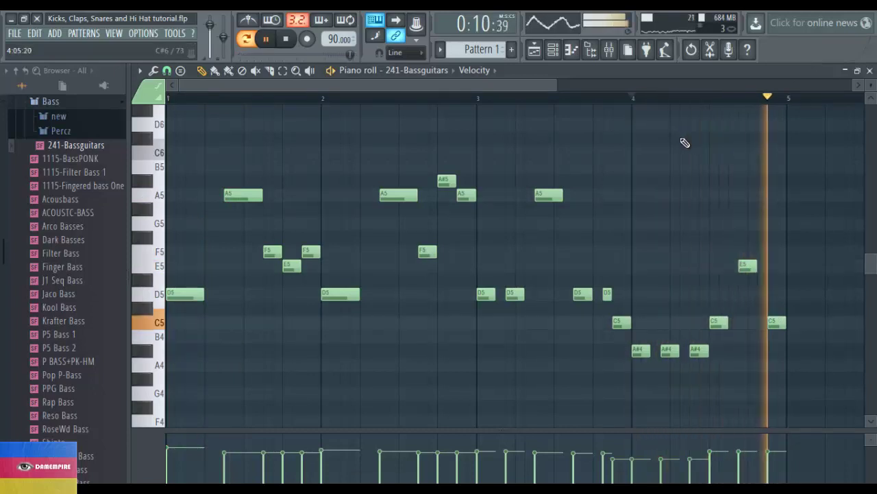
key(space)
key(space)
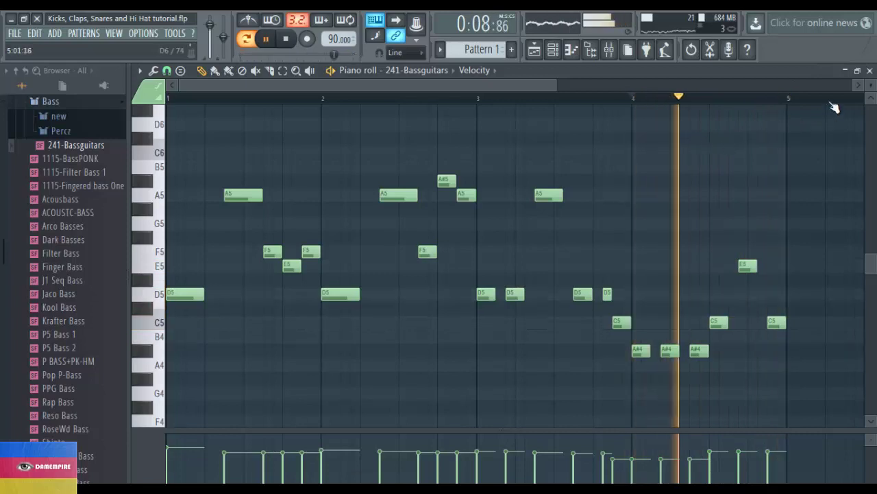
key(space)
Step: Unmute the MIDI Out #2 and reFX Nexus channels, play the pattern, and check the reFX Nexus notes in the piano roll
click(870, 71)
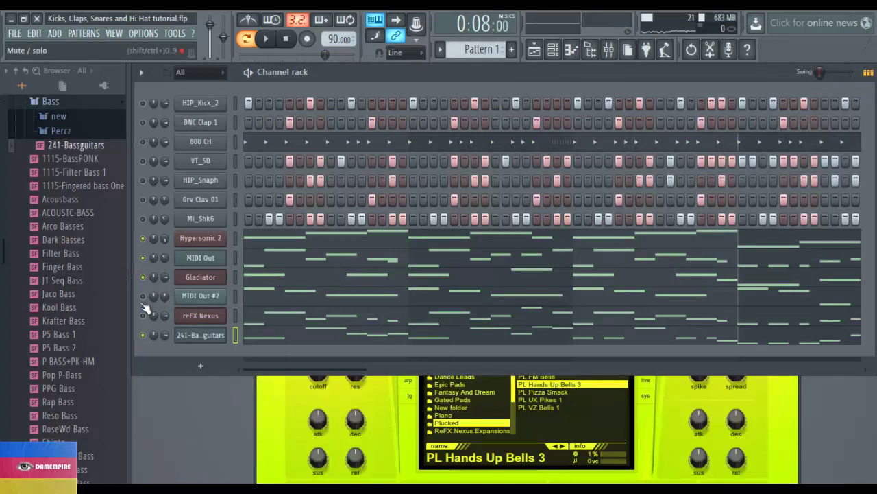
key(space)
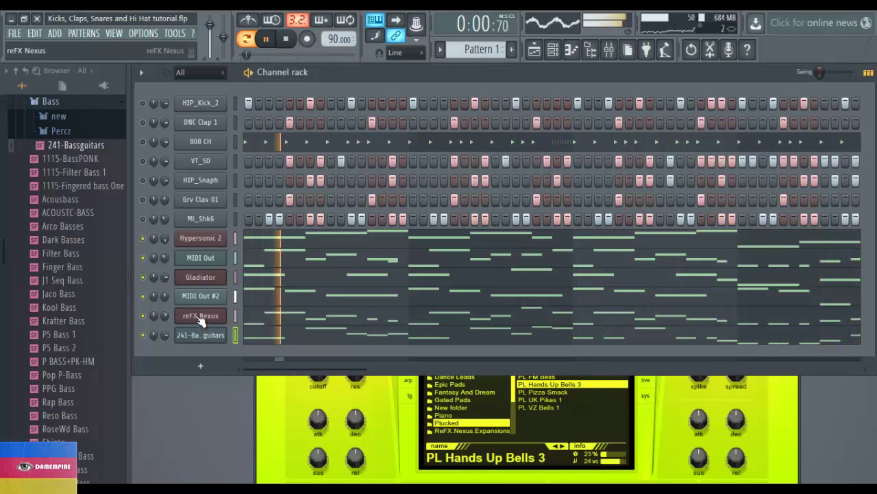
click(259, 319)
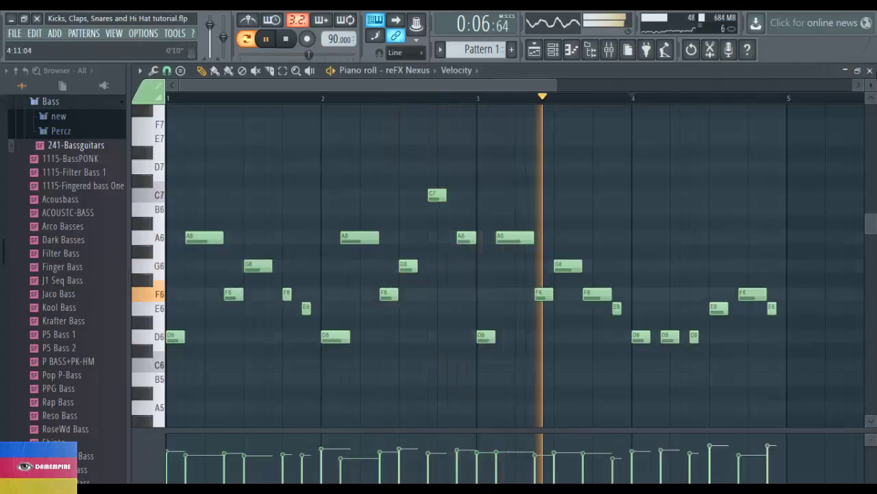
click(869, 71)
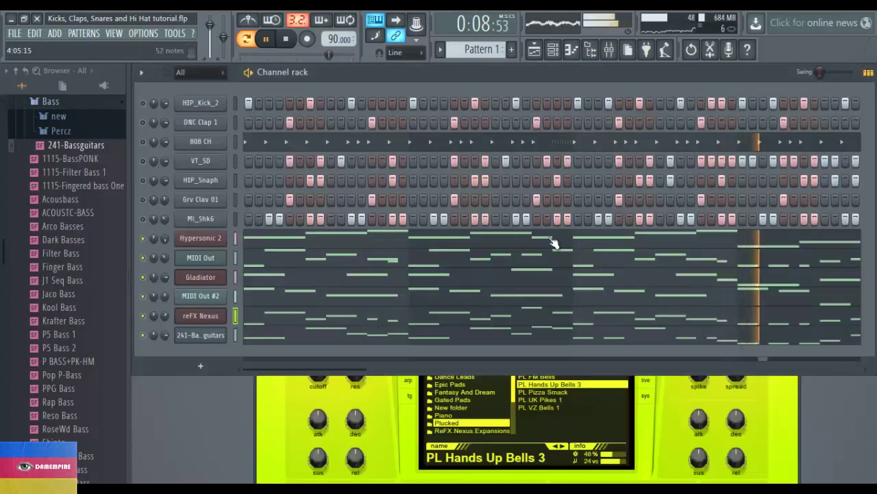
Step: Review the bass guitar's notes in the piano roll, play from bar 4, and return to the channel rack
click(423, 340)
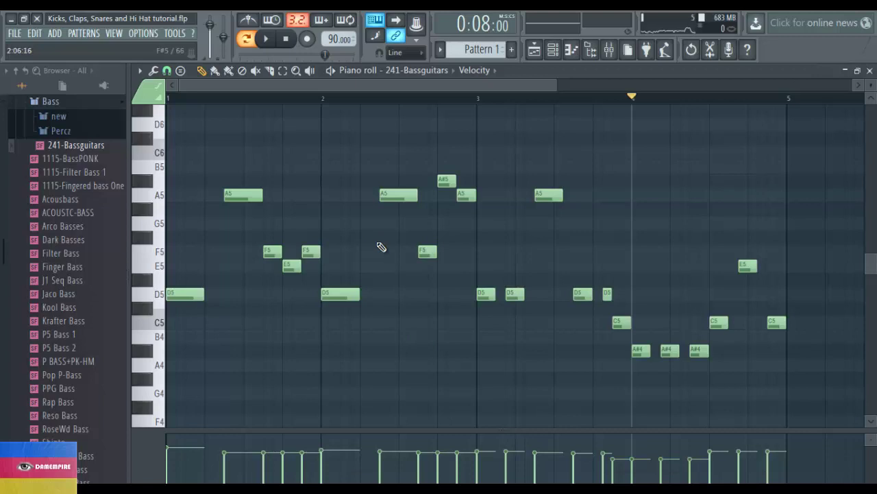
key(space)
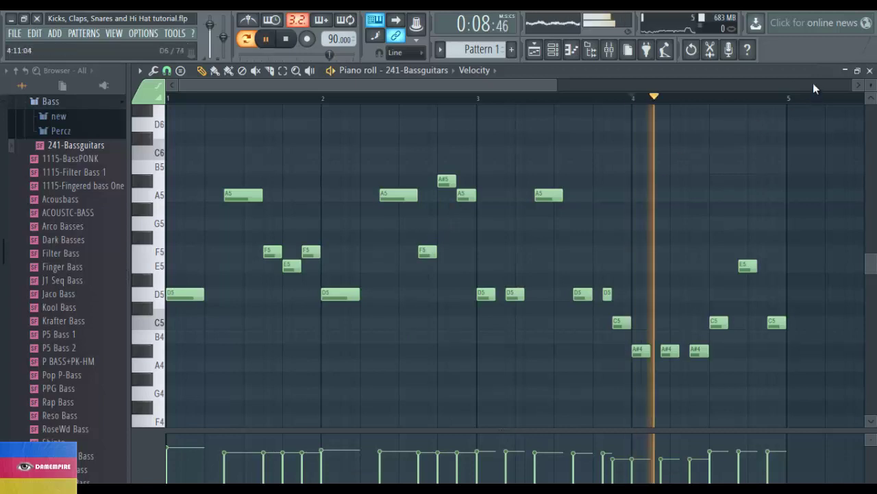
click(870, 71)
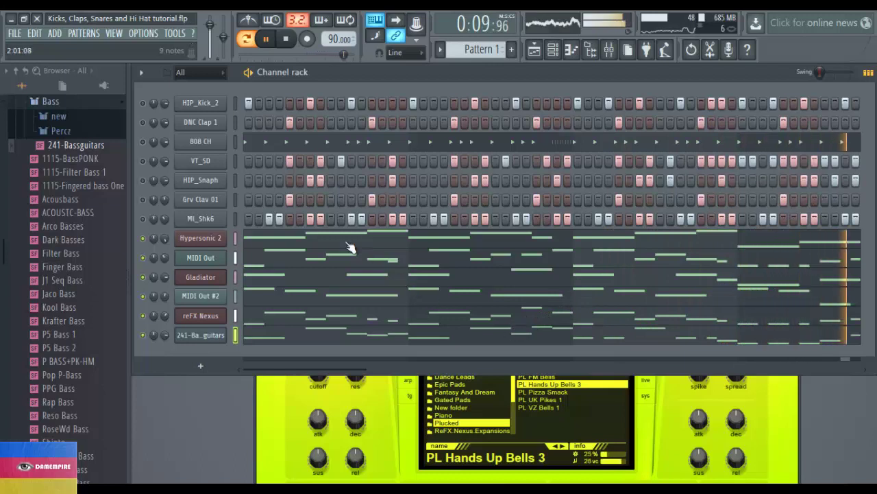
Step: Collapse the Percz, Bass and External Sounds folders in the browser and open the Vocals pack
click(107, 137)
scroll(106, 162, down, 5)
scroll(107, 160, up, 2)
scroll(103, 161, up, 10)
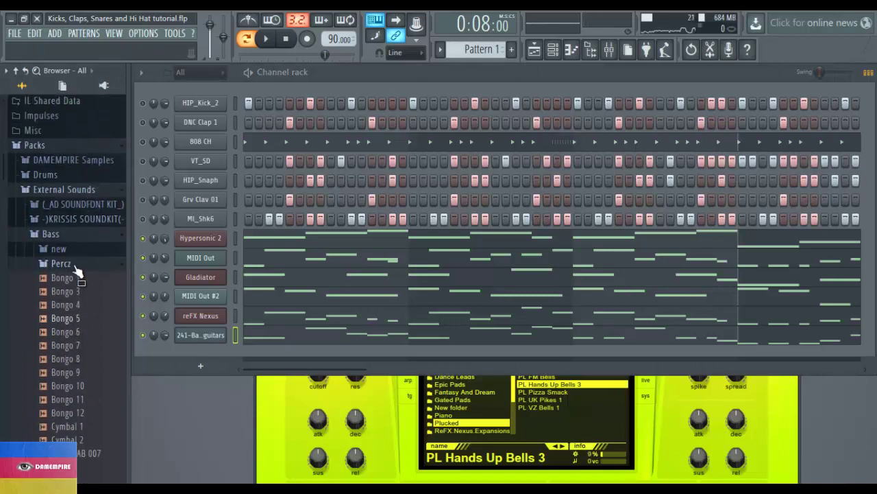
click(84, 246)
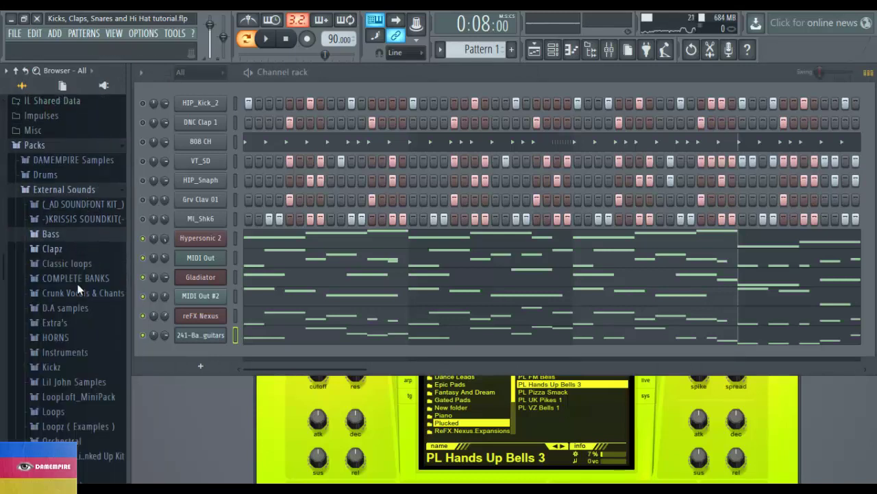
scroll(79, 288, down, 5)
scroll(84, 348, down, 4)
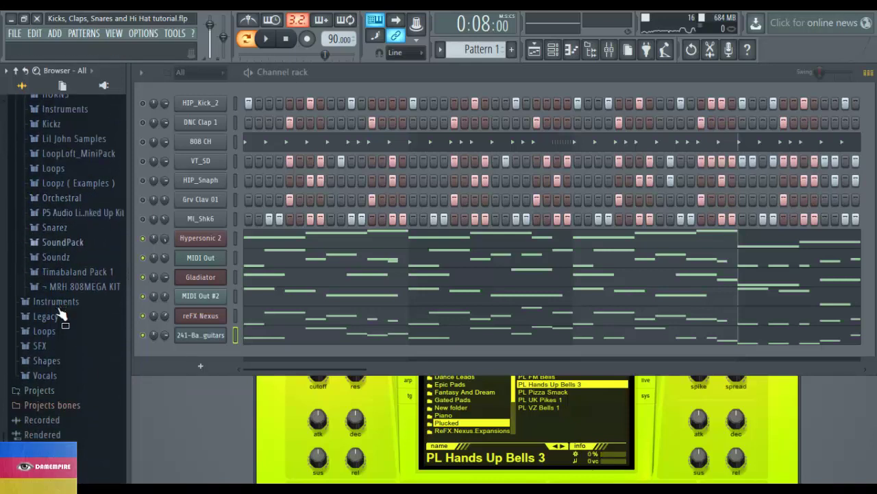
click(58, 375)
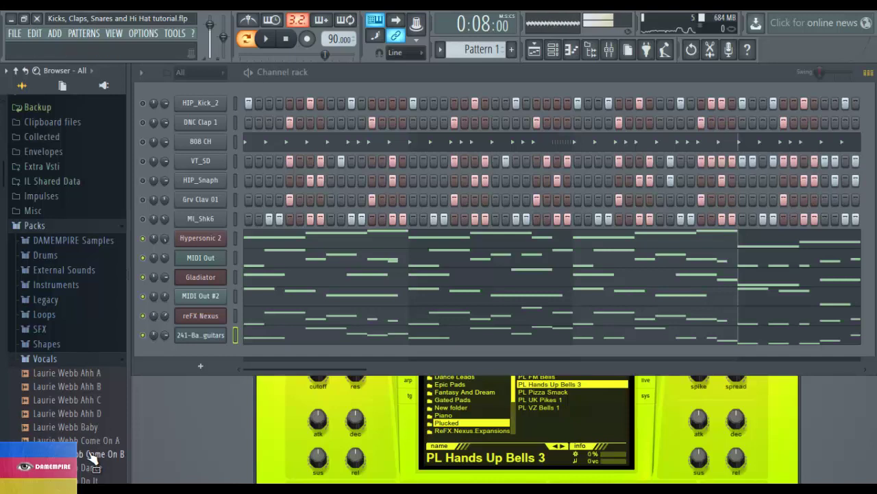
Step: Play the pattern and audition the Vocals pack samples from Ahh B through Come On B against it
key(space)
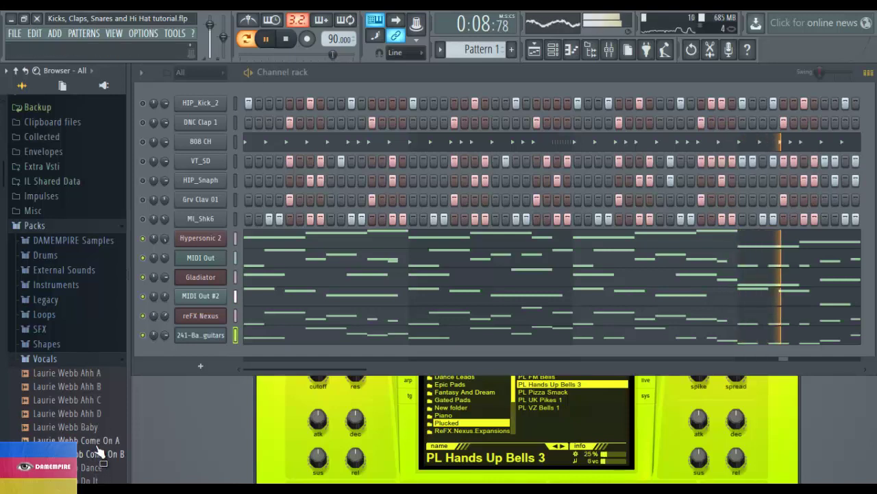
click(96, 388)
click(97, 400)
click(97, 414)
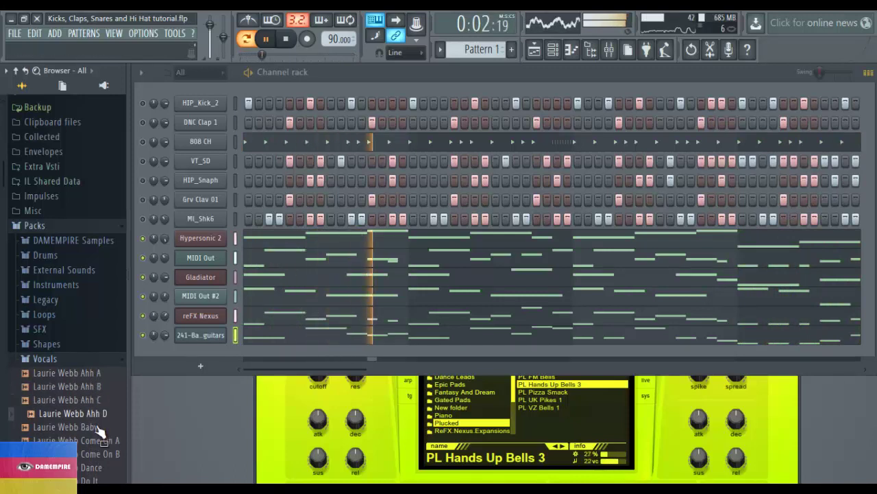
click(97, 426)
click(100, 440)
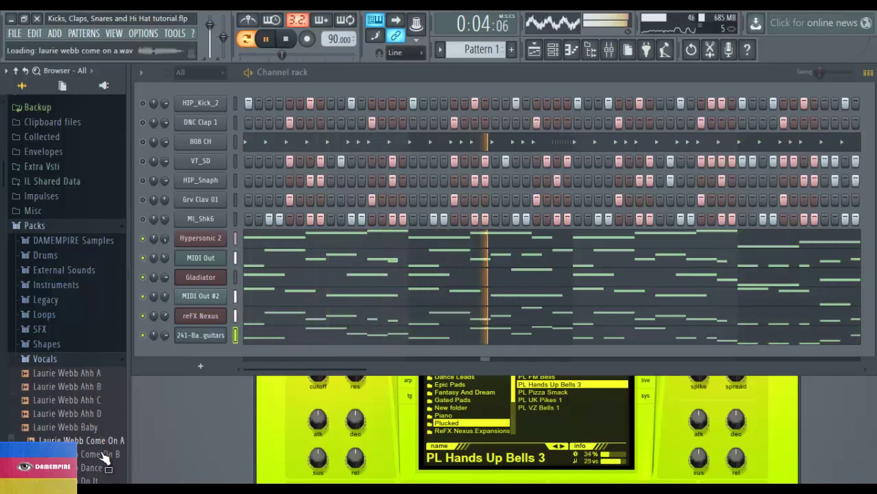
click(103, 453)
Step: Audition the Dance, Do It, Dont Stop and Falling vocal samples over the playing pattern
scroll(93, 411, down, 3)
click(90, 389)
click(94, 401)
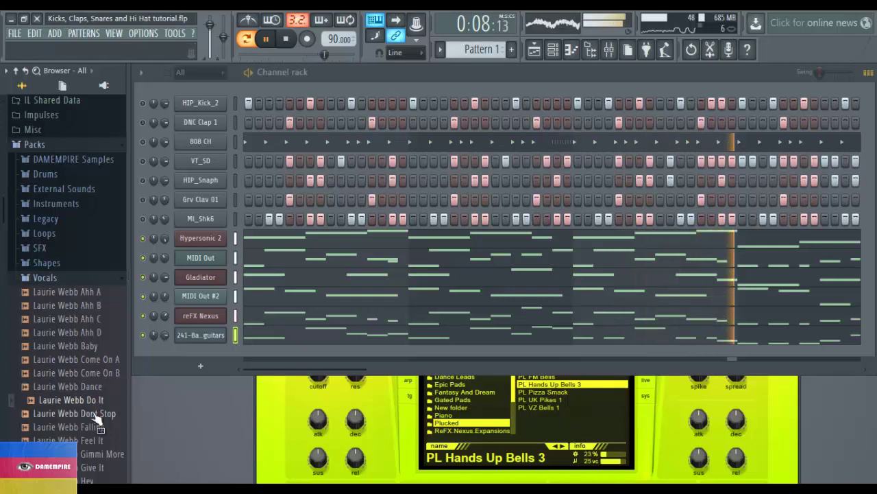
click(97, 415)
click(95, 426)
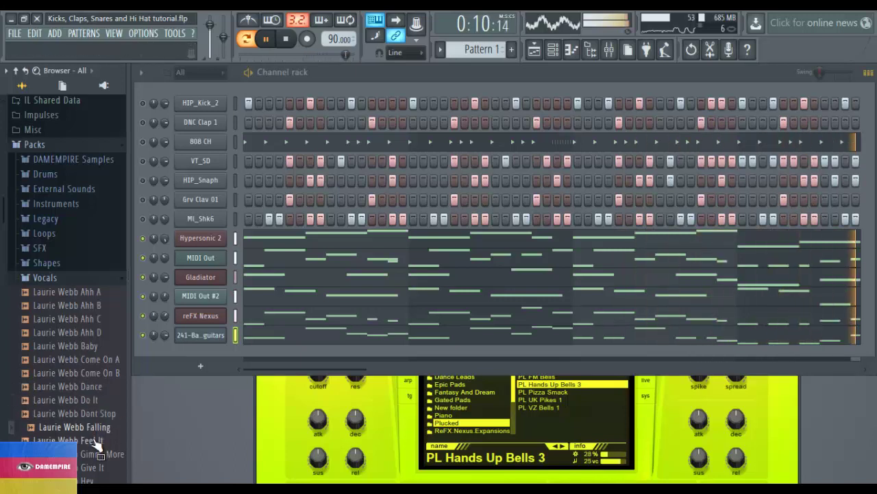
Step: Audition the vocal samples from Gimmi More through Kick over the playing pattern
scroll(89, 411, down, 2)
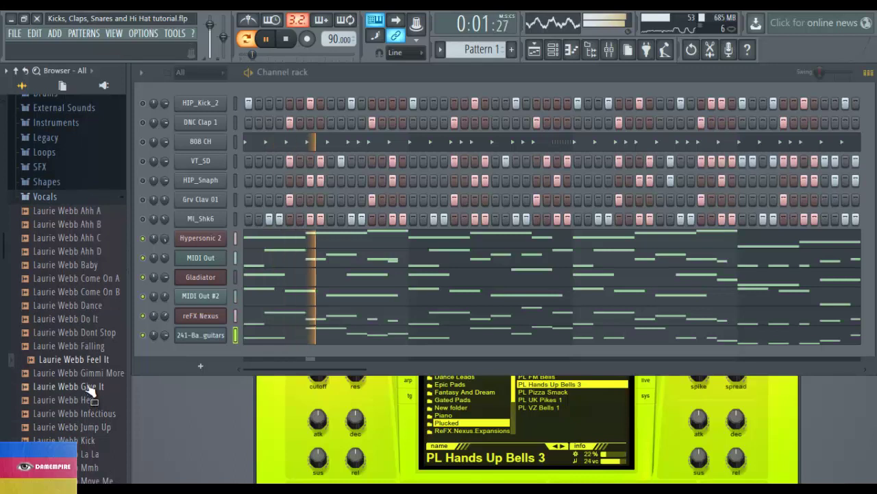
click(89, 379)
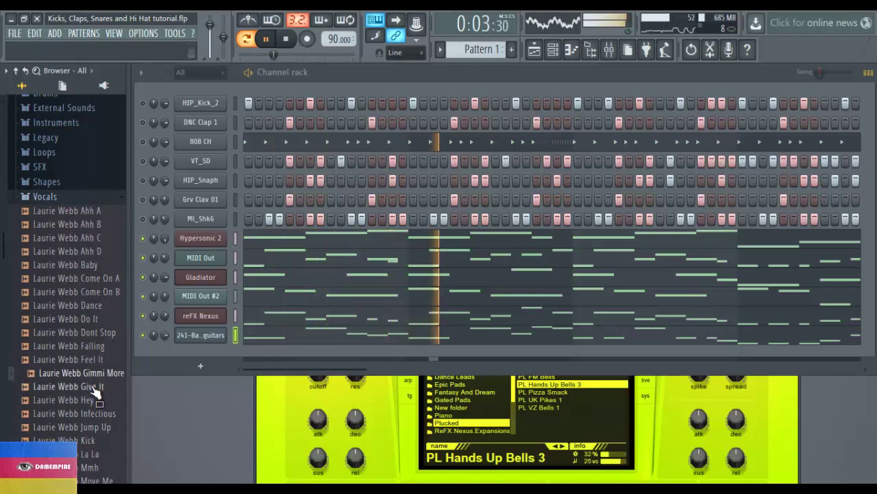
click(96, 388)
click(96, 401)
click(96, 415)
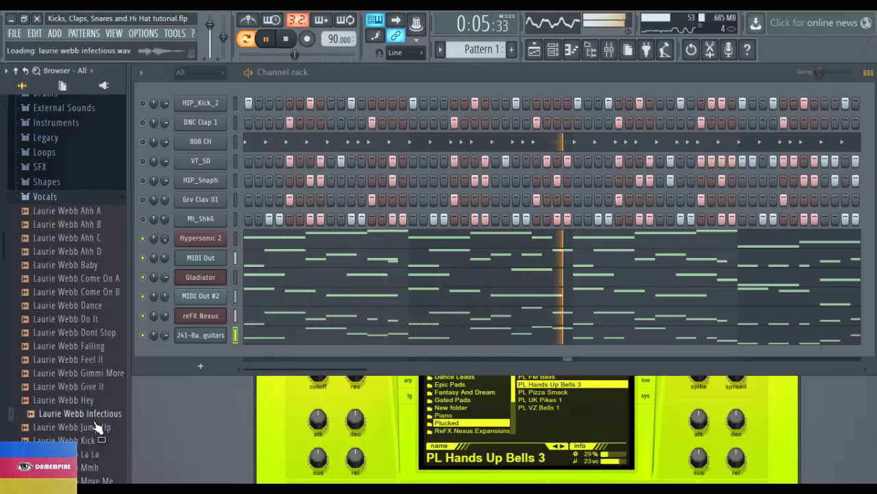
click(98, 430)
click(95, 441)
click(93, 453)
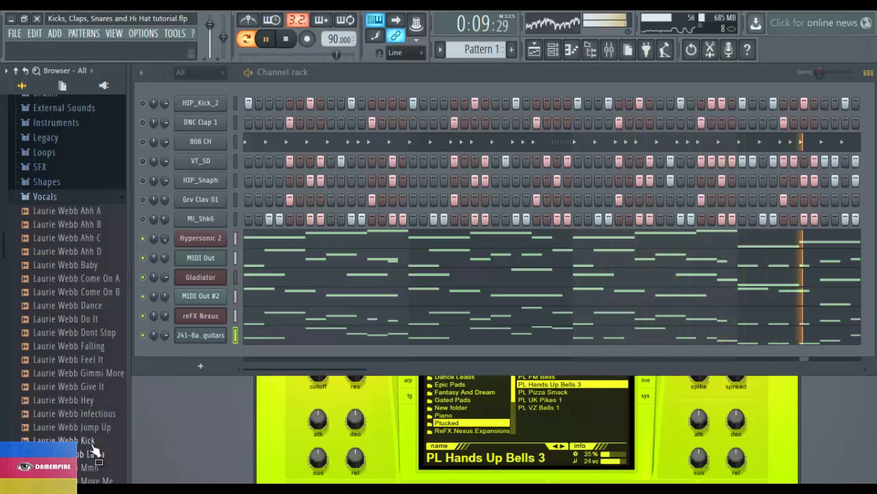
Step: Audition the Mmh, Move Me, Oh Yeah and Ooh A vocal samples over the playing pattern
scroll(93, 448, down, 2)
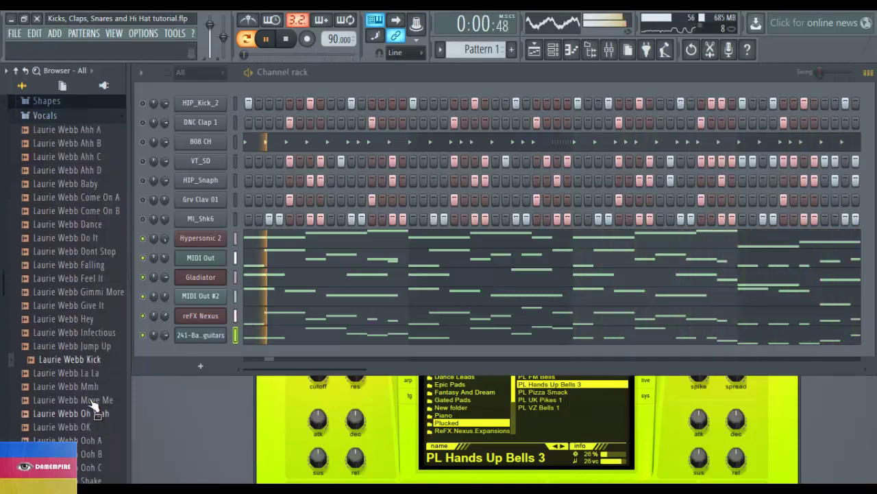
click(91, 389)
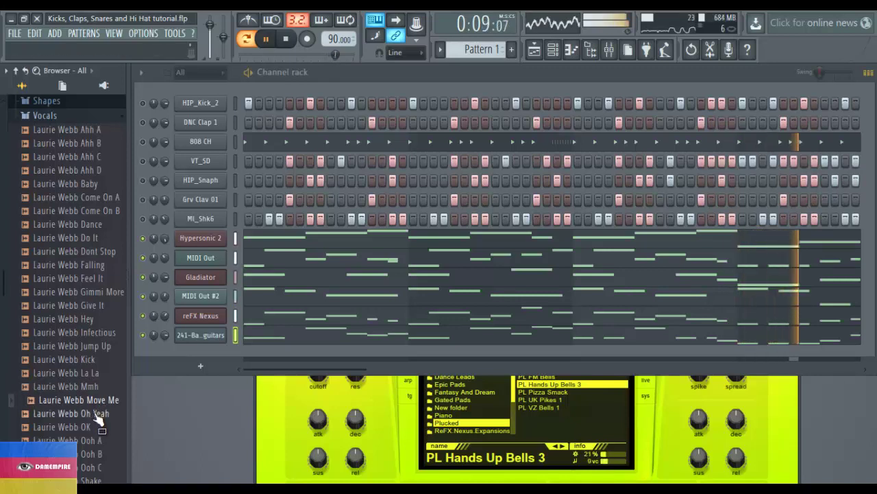
click(95, 413)
click(94, 440)
Step: Audition the Ooh B, Ooh C, Shake, Wait and Yeah vocal samples over the playing pattern
scroll(94, 398, down, 4)
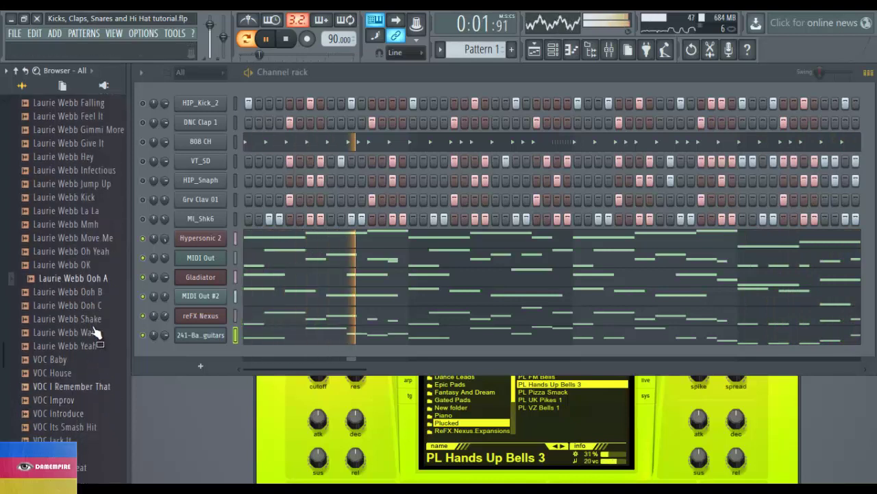
click(93, 292)
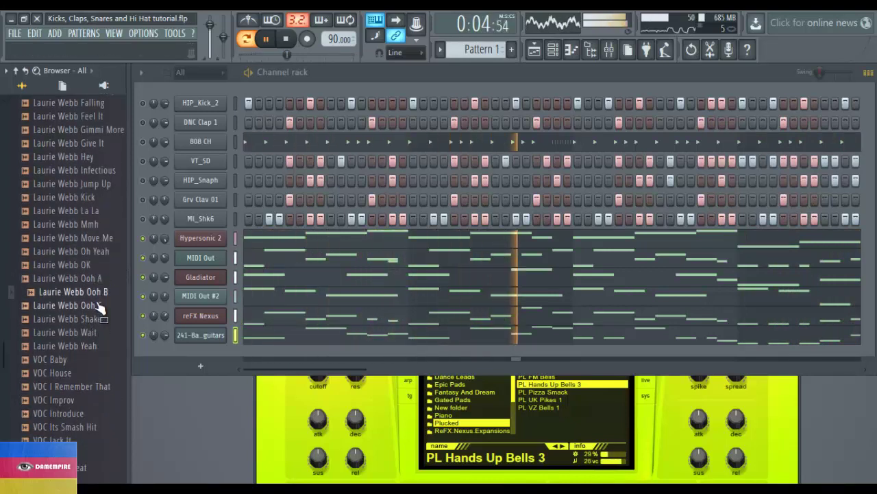
click(99, 305)
click(100, 319)
click(100, 333)
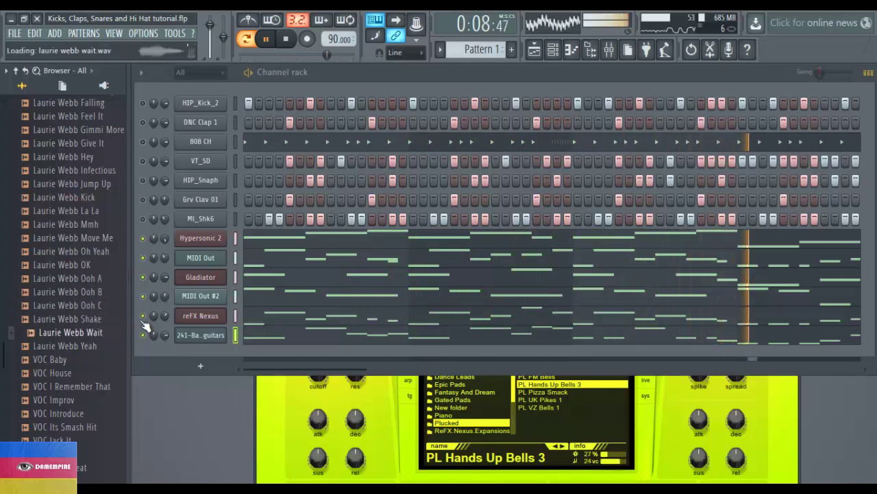
click(103, 346)
Step: Audition the VOC samples from Baby through Introduce, going back to VOC I Remember That
click(96, 360)
click(94, 374)
click(96, 387)
click(90, 401)
click(82, 414)
key(Up)
key(Up)
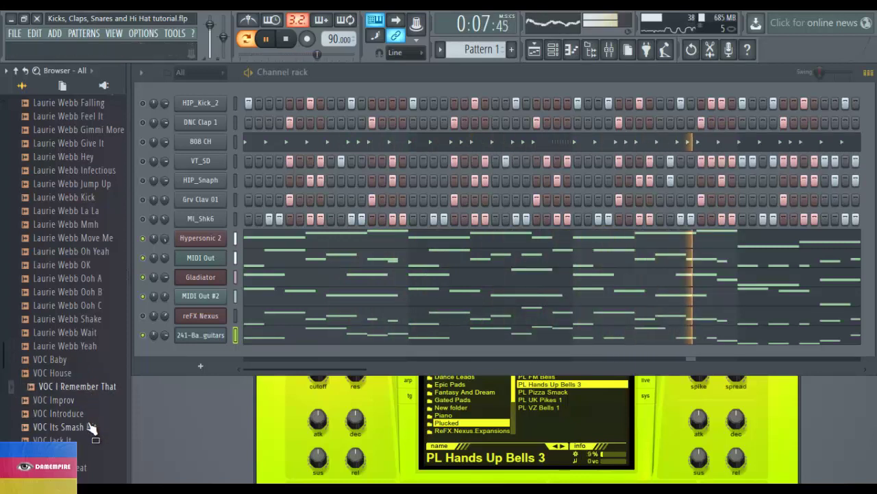
Step: Audition the VOC samples from Its Smash Hit through Push It over the playing pattern
click(93, 426)
scroll(93, 418, down, 2)
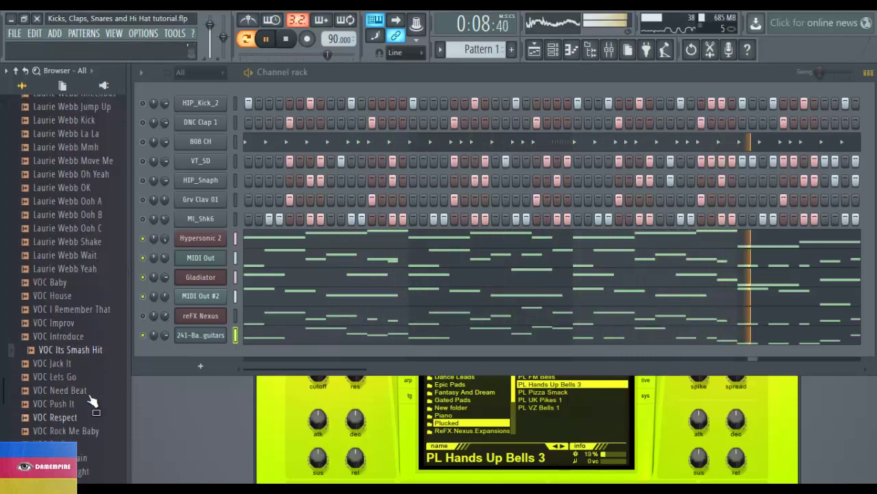
click(100, 358)
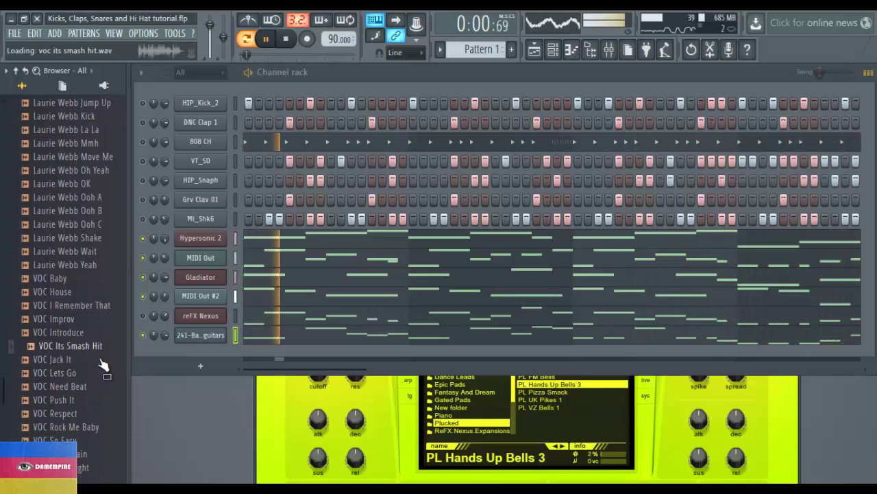
click(98, 373)
click(95, 386)
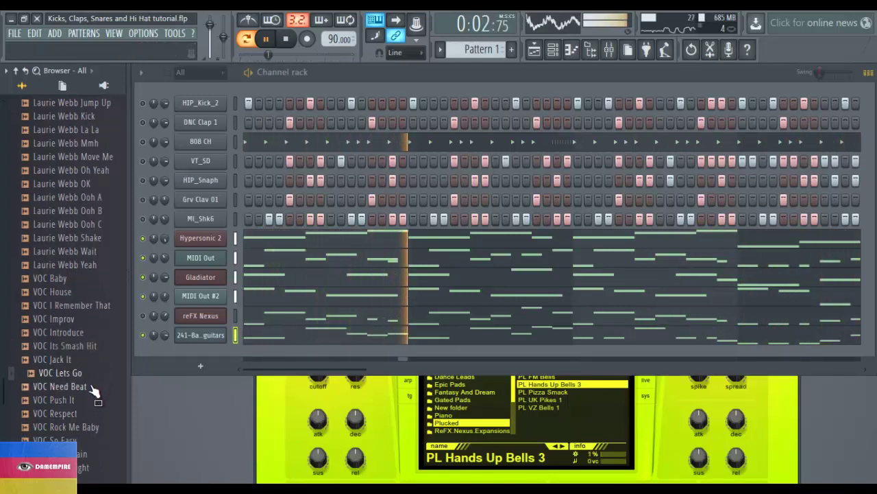
click(93, 400)
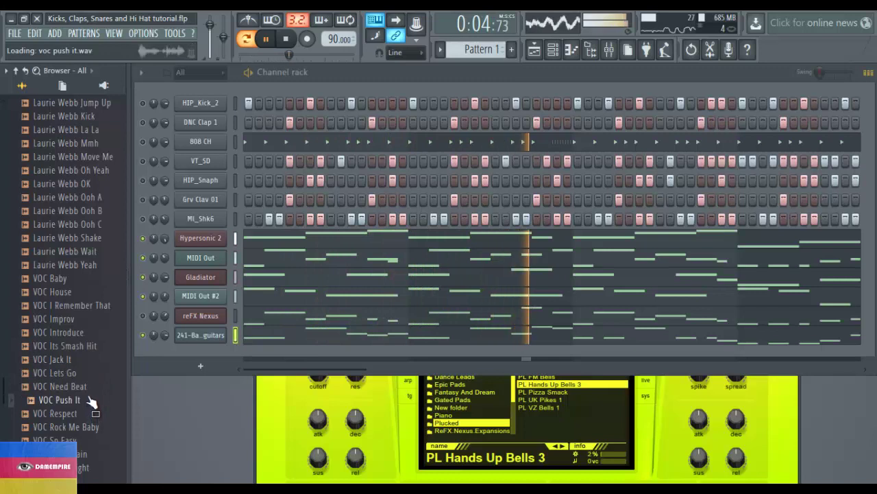
Step: Audition the remaining VOC samples down to VOC Yeah, return to VOC Un Me, and stop playback
key(Up)
key(Down)
key(Down)
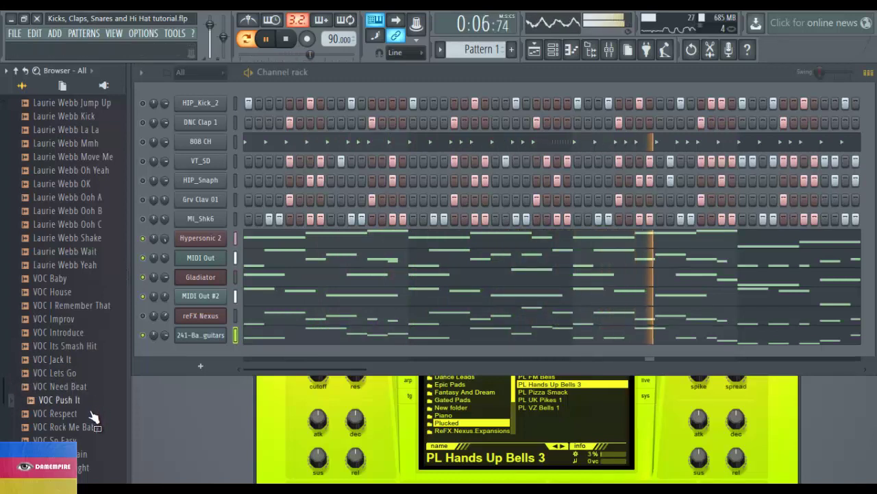
key(Down)
key(Down)
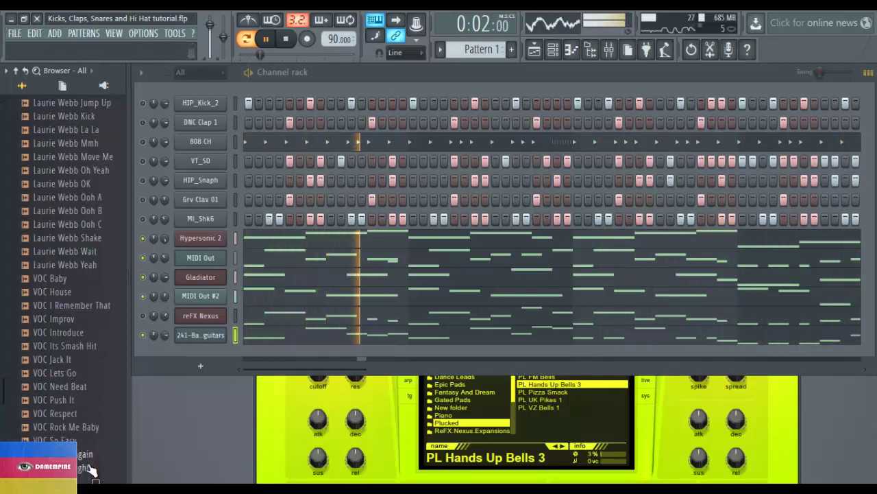
key(Down)
key(Down)
key(Down)
key(Down)
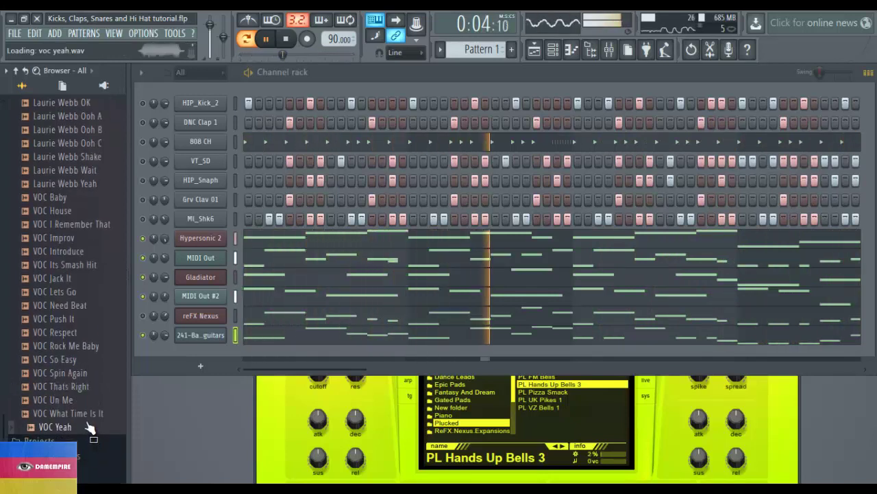
key(Up)
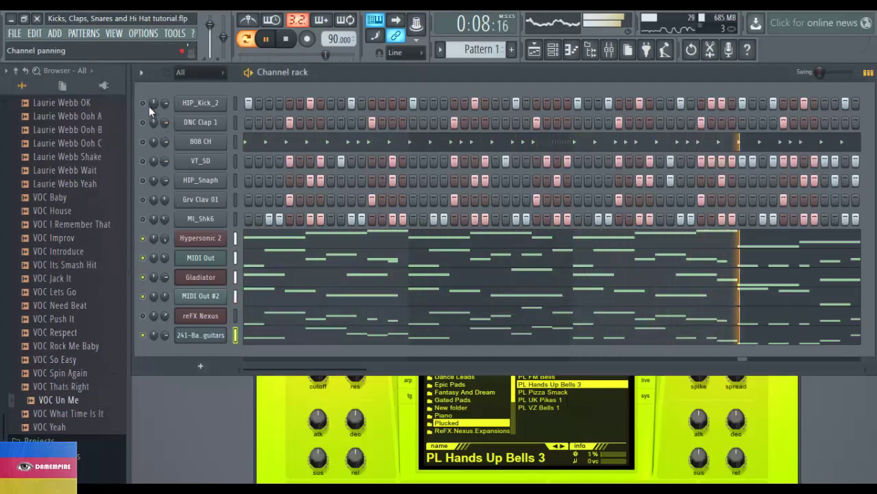
key(space)
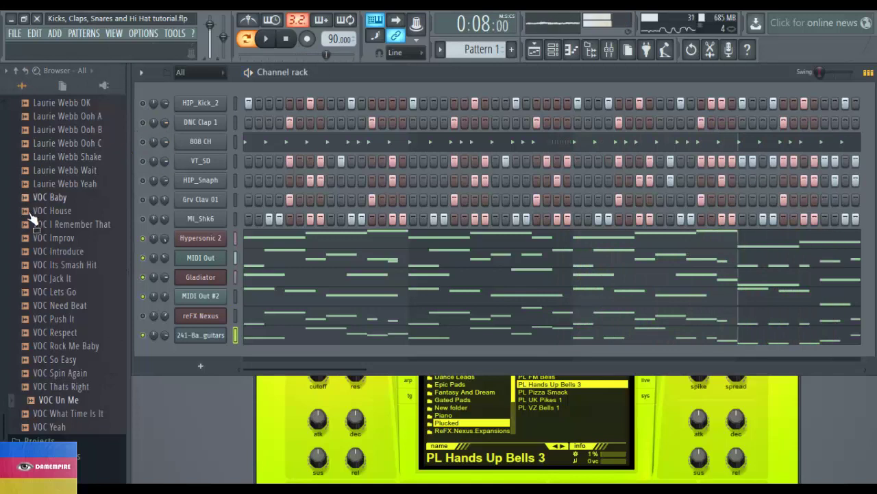
Step: Collapse the Vocals pack and open the Crunk Vocals & Chants folder inside External Sounds
scroll(31, 213, up, 8)
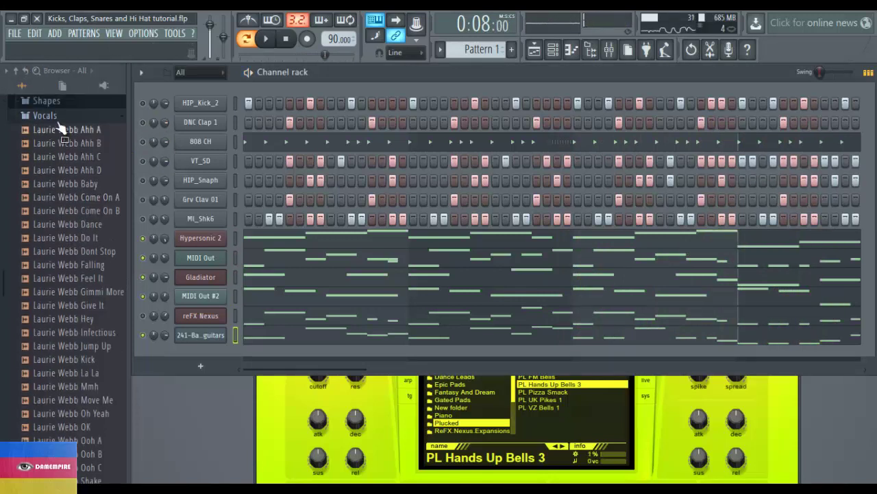
click(59, 117)
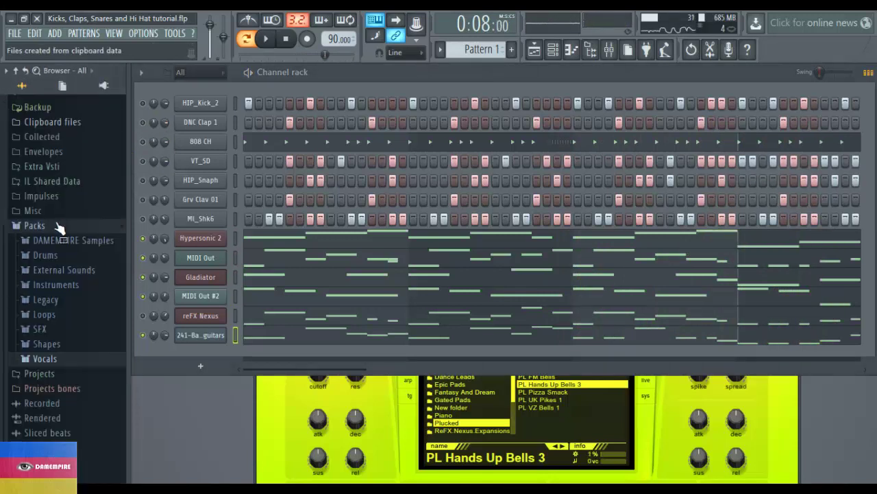
click(84, 273)
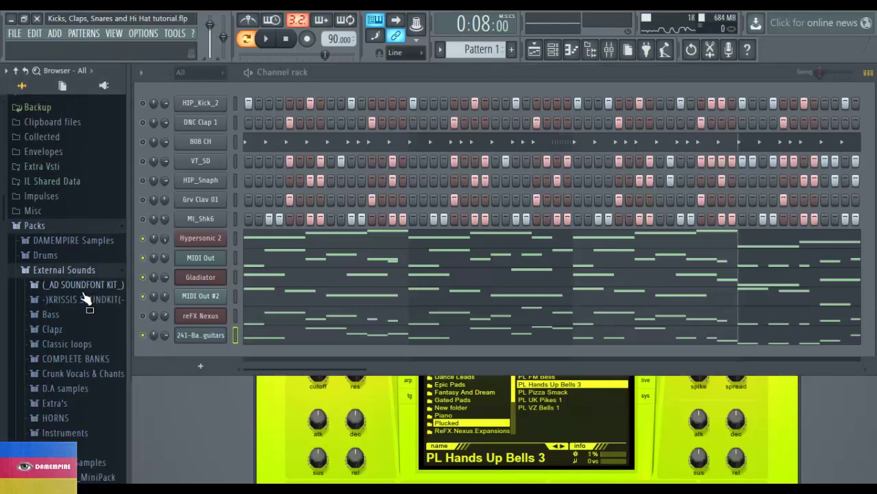
scroll(86, 314, down, 3)
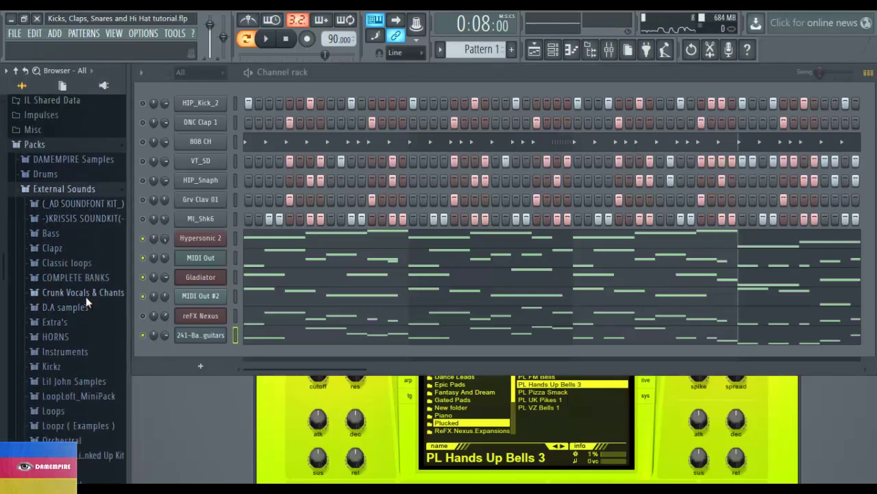
click(86, 294)
drag(68, 318, 82, 276)
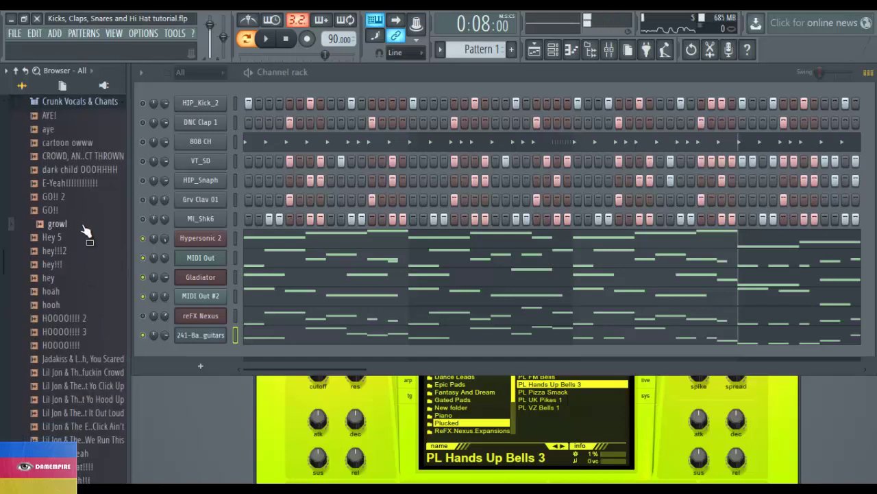
Step: Play the pattern and audition crunk chants from the upper part of the folder, including hey!!!, hoah and HOOOO!!!! 2
key(space)
click(93, 142)
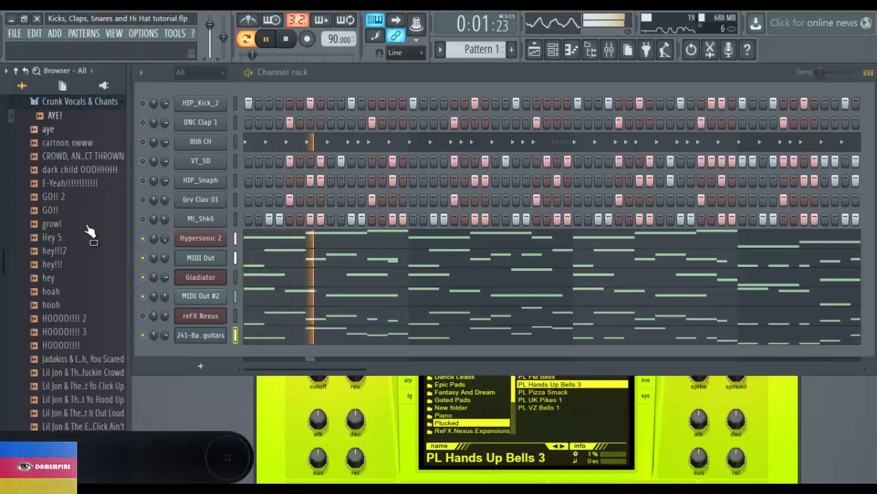
click(82, 266)
click(59, 291)
click(72, 318)
click(73, 358)
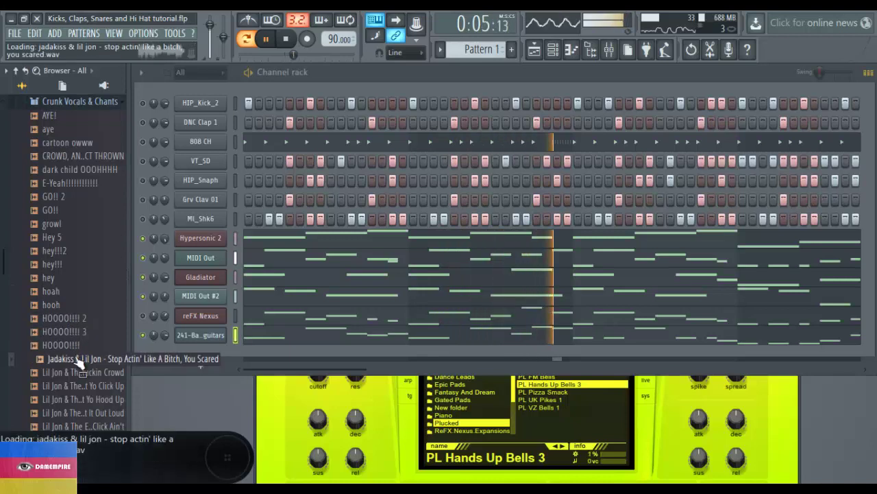
Step: Audition the chants at the end of the folder, including what!!!2, woman - sexy uhh, WOOOO and the lil jon shouts
scroll(73, 349, down, 4)
click(71, 358)
click(69, 372)
click(69, 386)
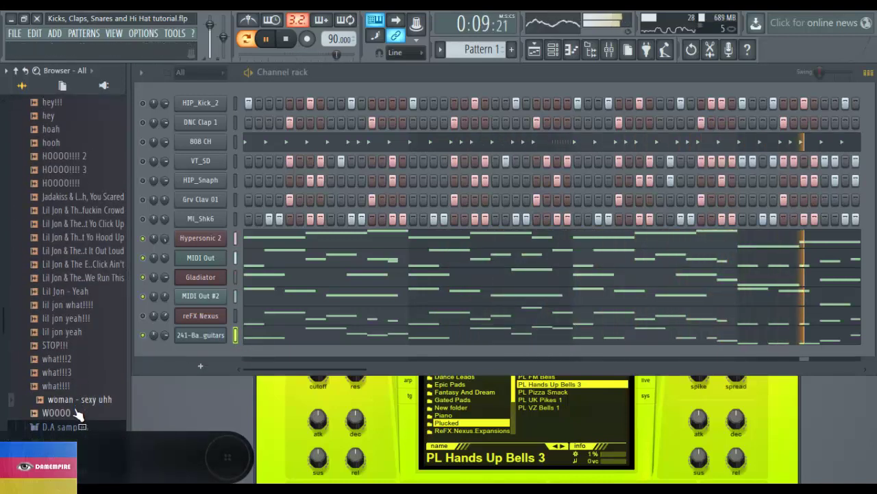
click(76, 412)
click(71, 331)
click(71, 318)
click(79, 305)
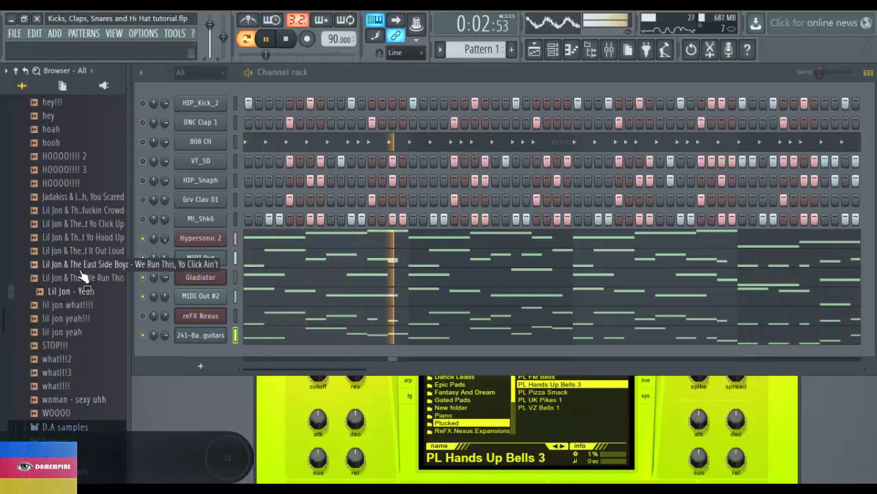
Step: Return to the start of the chants folder and audition hey!!!, Hey 5, growl and GO!! 2
scroll(79, 281, up, 4)
click(79, 264)
click(75, 236)
click(84, 223)
click(88, 196)
Step: Audition the aye chant, add it as a new channel below the bass guitar, and stop playback
click(81, 130)
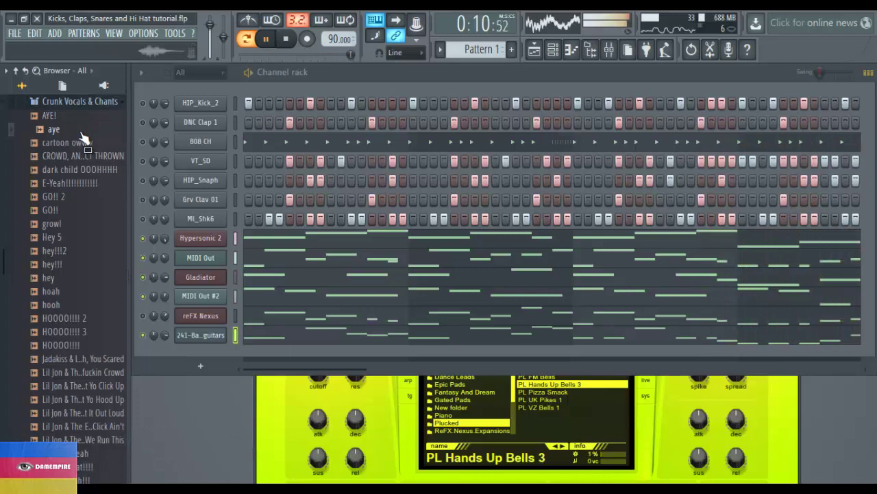
drag(114, 123, 199, 347)
key(space)
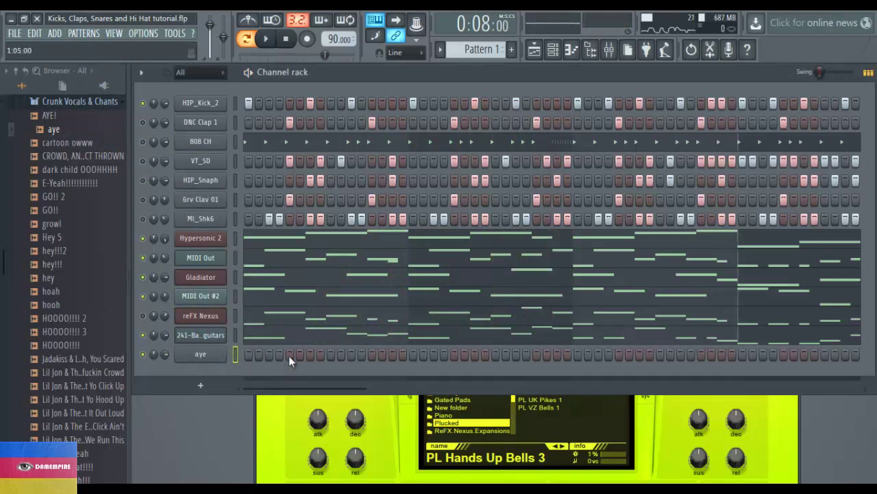
Step: Try the aye chant on the fifth and fourth steps while the pattern plays
key(space)
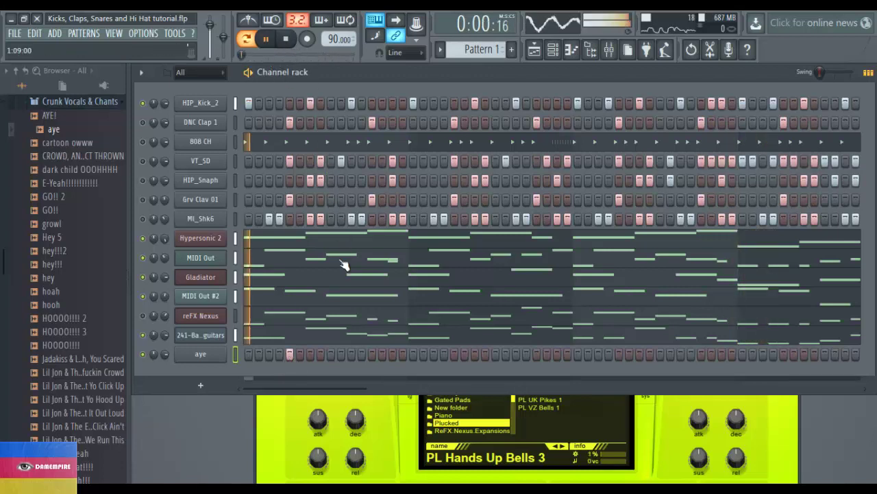
click(290, 353)
key(space)
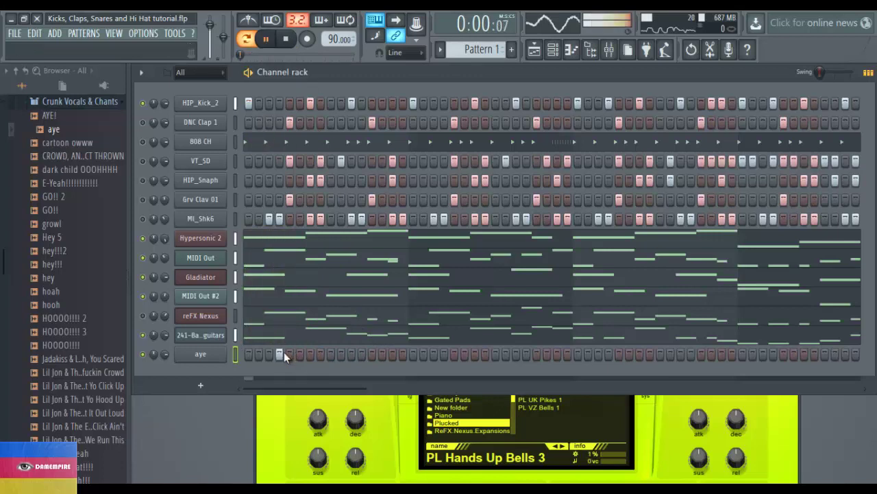
key(space)
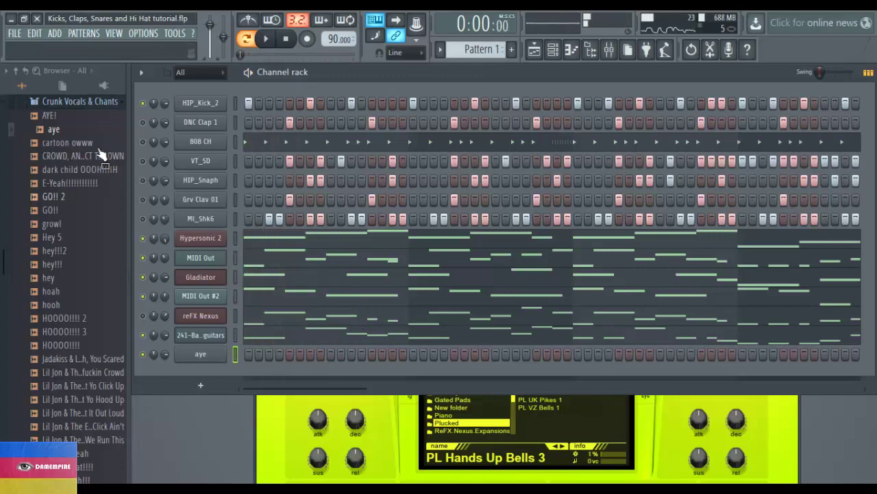
Step: Open the aye channel's sample settings and lower its Pogo effect below zero
click(209, 353)
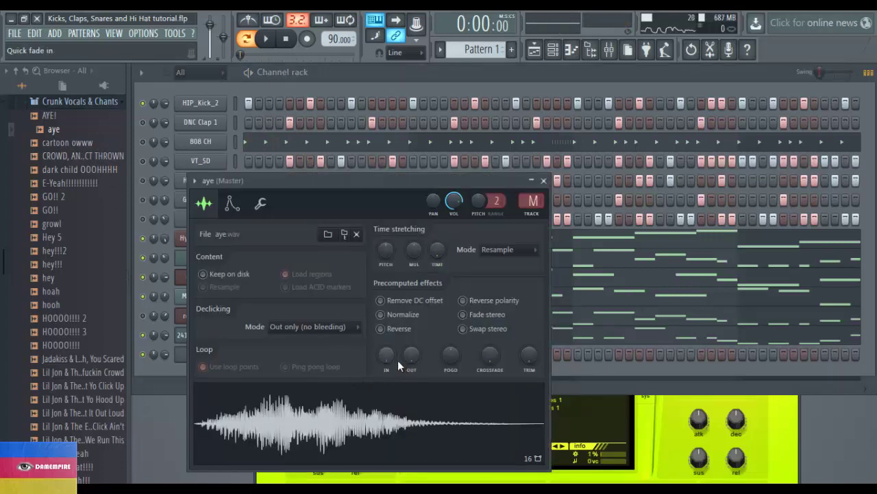
drag(448, 356, 452, 368)
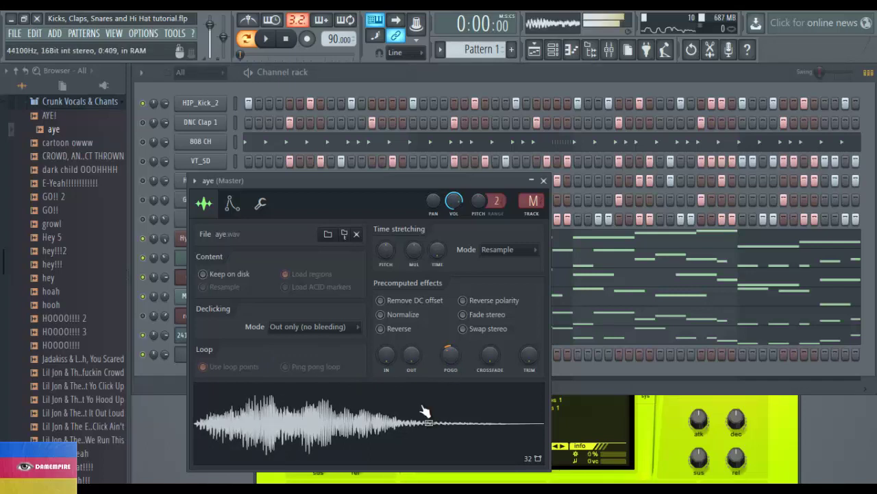
click(523, 373)
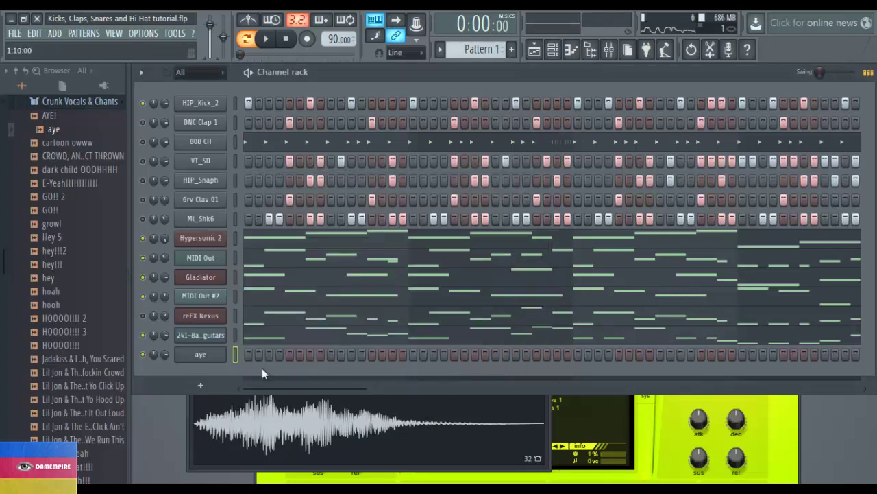
Step: Place aye hits on steps 5 and 13 while playing the pattern
key(space)
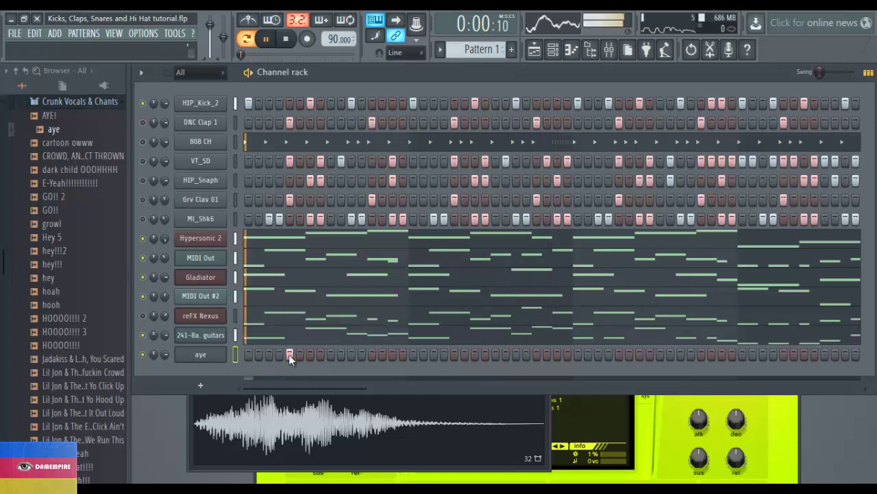
click(371, 354)
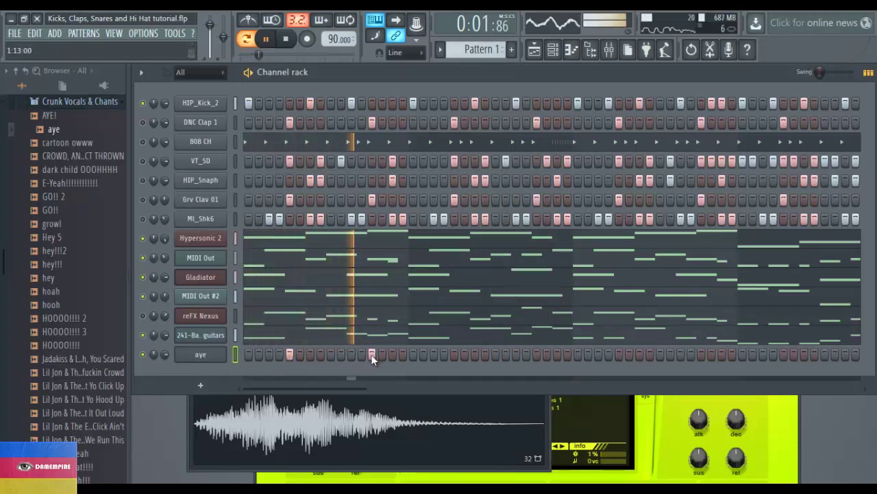
key(space)
Step: Compare the aye sample with the Pogo effect at zero, and set Pogo to -21%
click(438, 420)
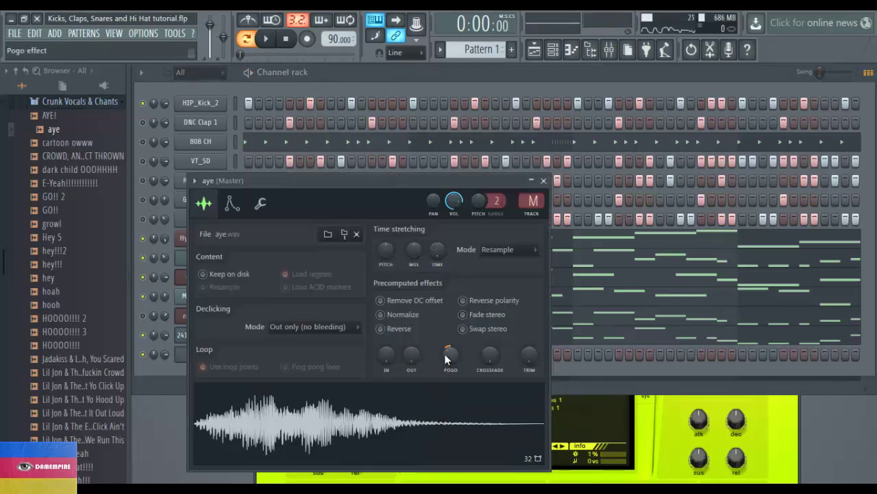
drag(444, 357, 445, 339)
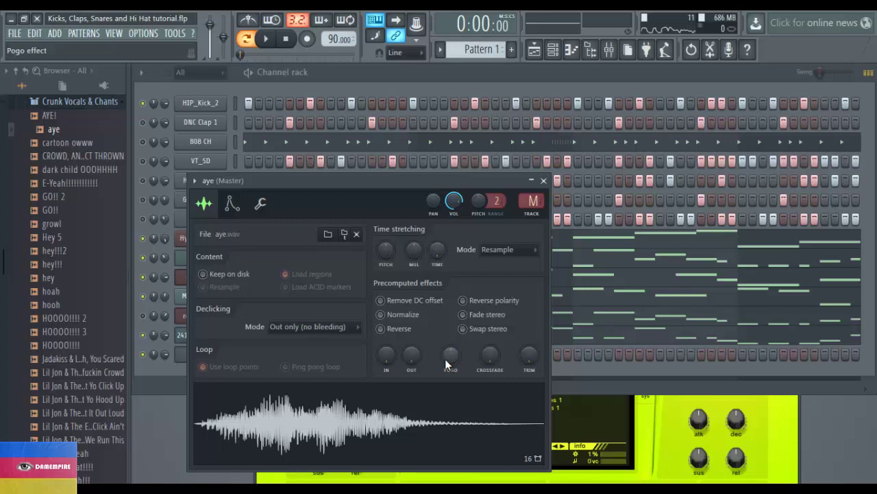
drag(446, 355, 449, 375)
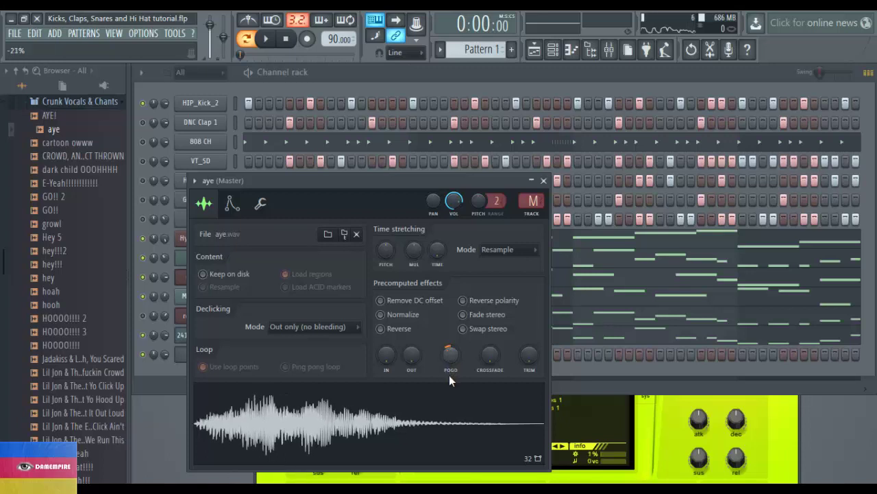
click(579, 384)
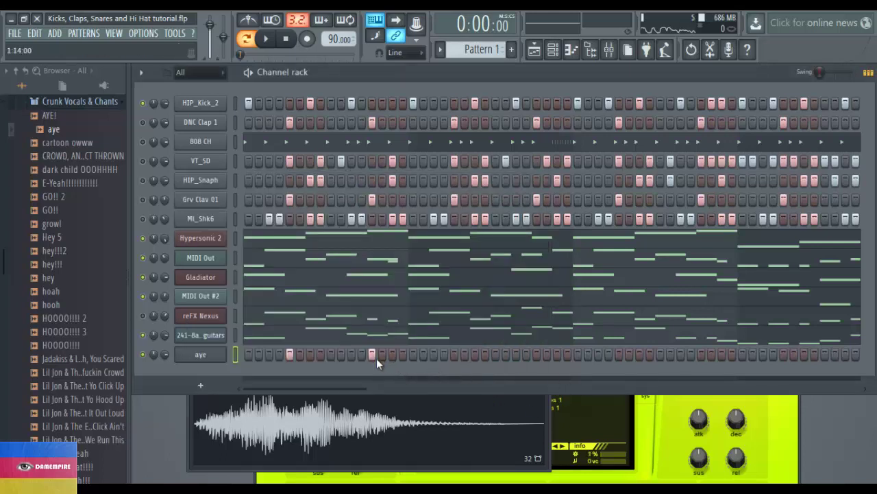
Step: Remove the aye hit on step 13, add hits on steps 21, 37 and 53, and set the channel volume to about 72%
click(374, 355)
key(space)
click(453, 354)
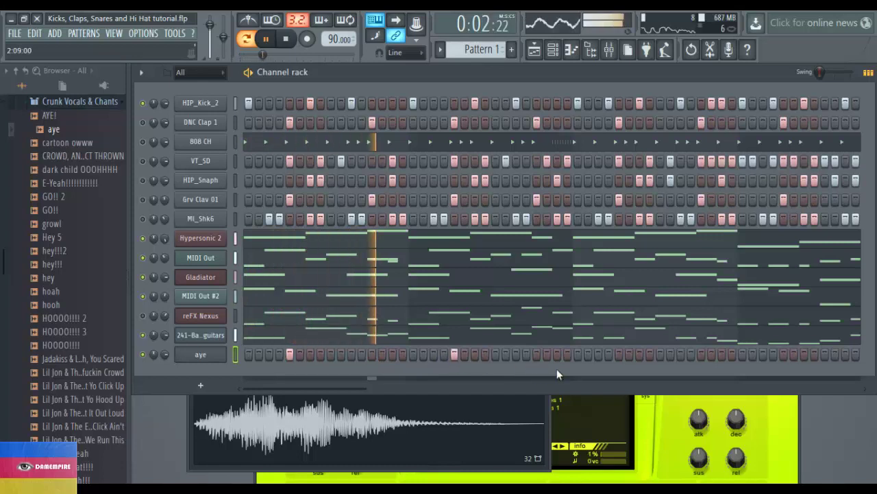
click(620, 355)
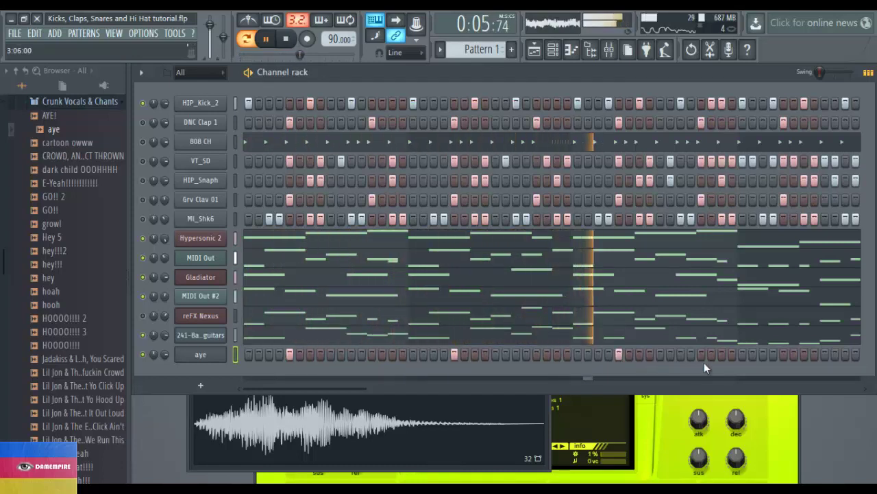
click(783, 354)
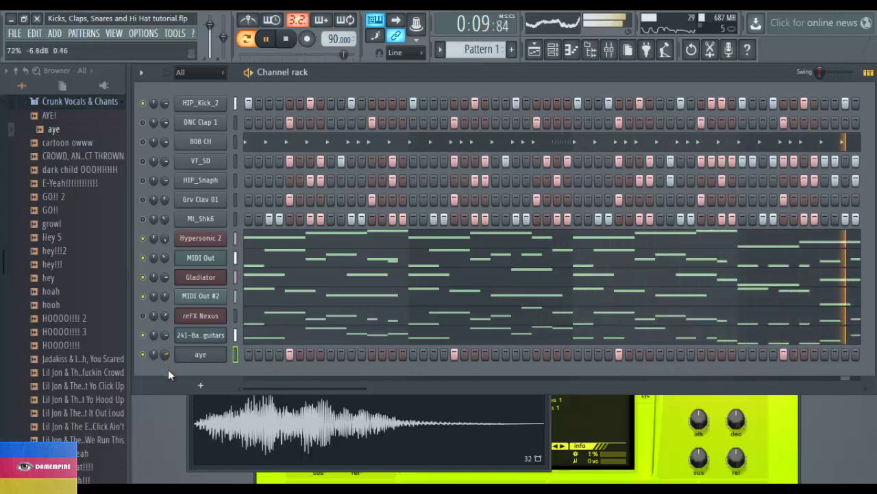
key(space)
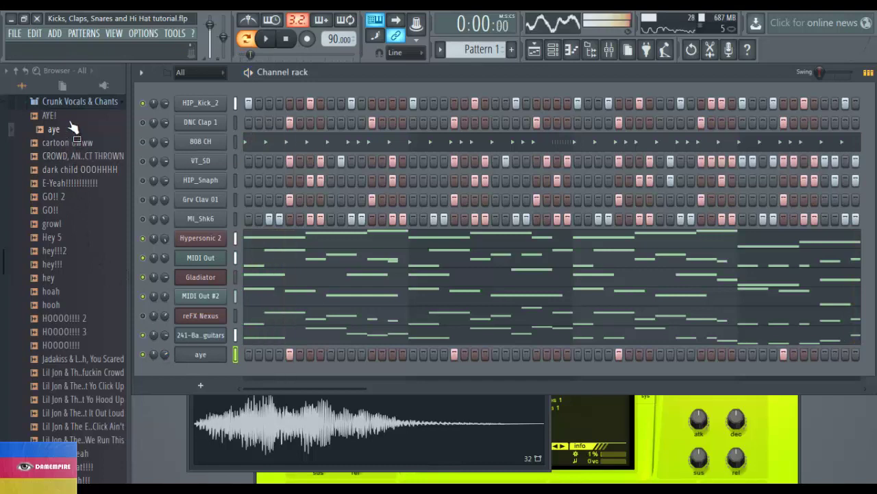
Step: Audition alternative chants from the folder, including AYE!, GO!!, Hey 5, hey!!!2, hey!!! and hey
click(70, 116)
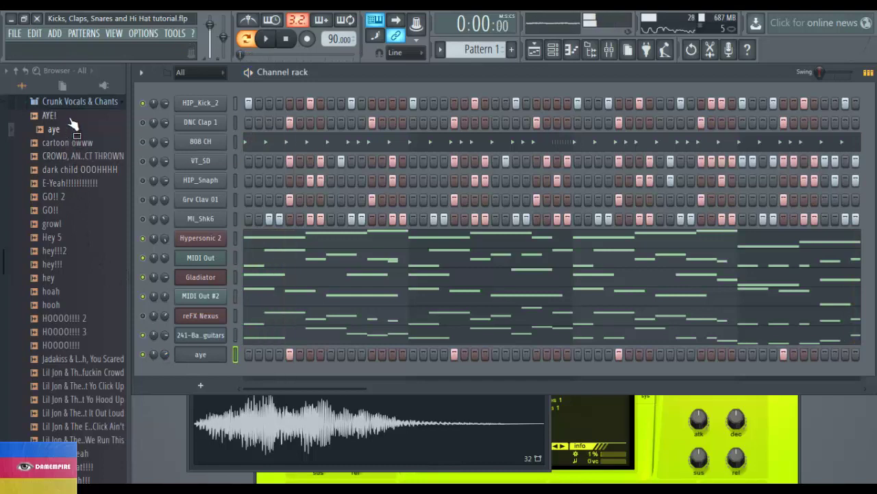
click(72, 211)
click(70, 238)
click(71, 252)
click(67, 266)
click(68, 278)
Step: Replace the aye channel's sample with hey, keeping its step hits, and listen to it within the pattern
key(space)
drag(68, 281, 198, 361)
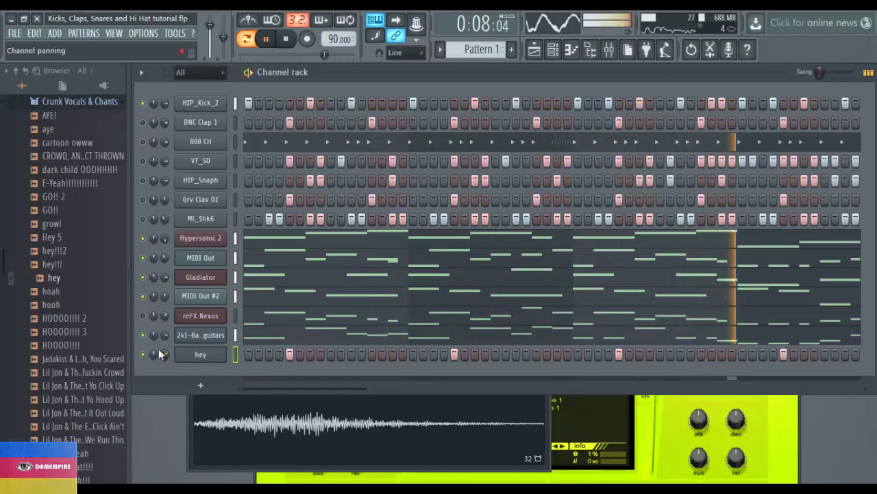
key(space)
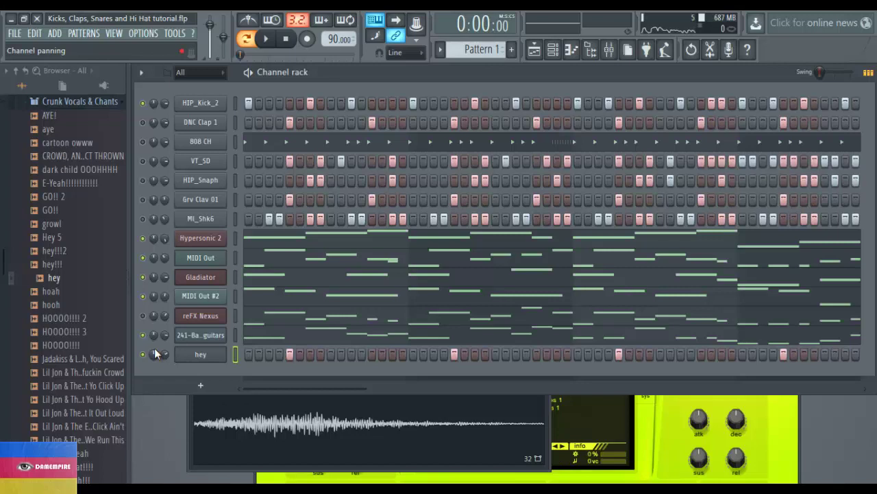
Step: Try live notes on the hey channel and the 241-Bassguitars channel, checking the bass guitar's settings
key(b)
key(b)
key(b)
key(b)
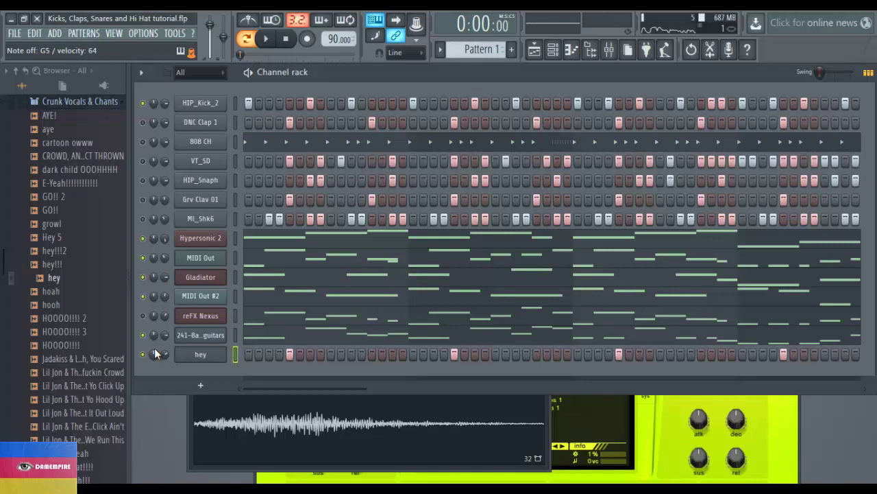
click(199, 338)
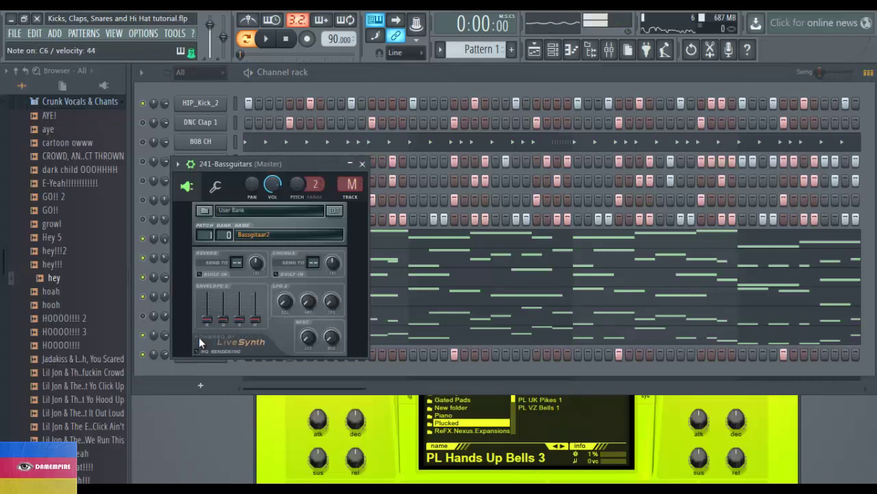
click(282, 371)
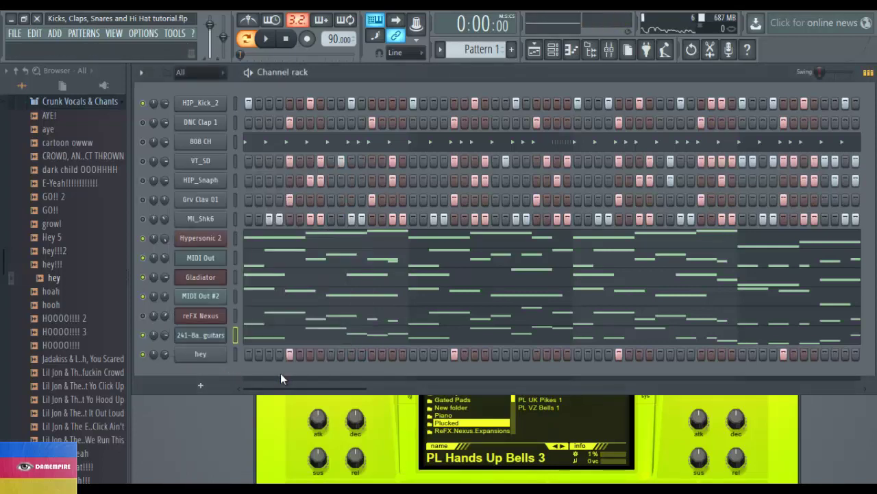
Step: Solo the 241-Bassguitars channel, re-enable all channels, and play the full pattern while adjusting the MIDI Out #2 volume
key(space)
key(space)
right_click(145, 335)
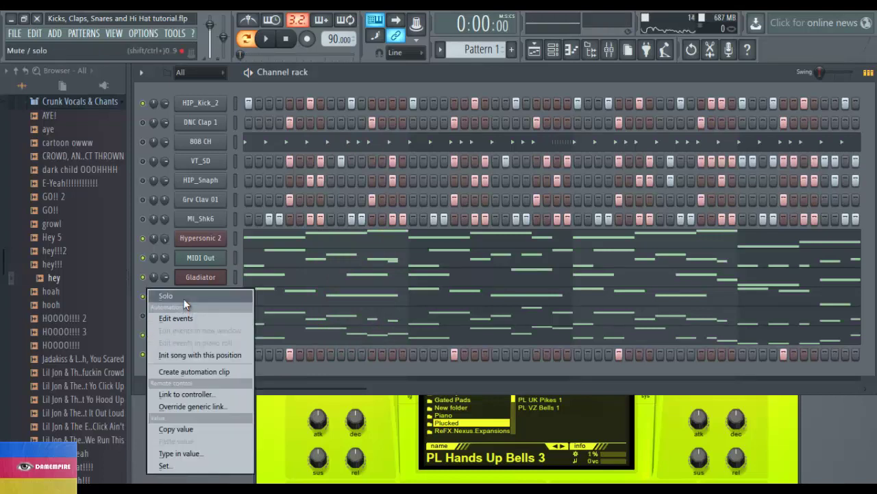
click(146, 330)
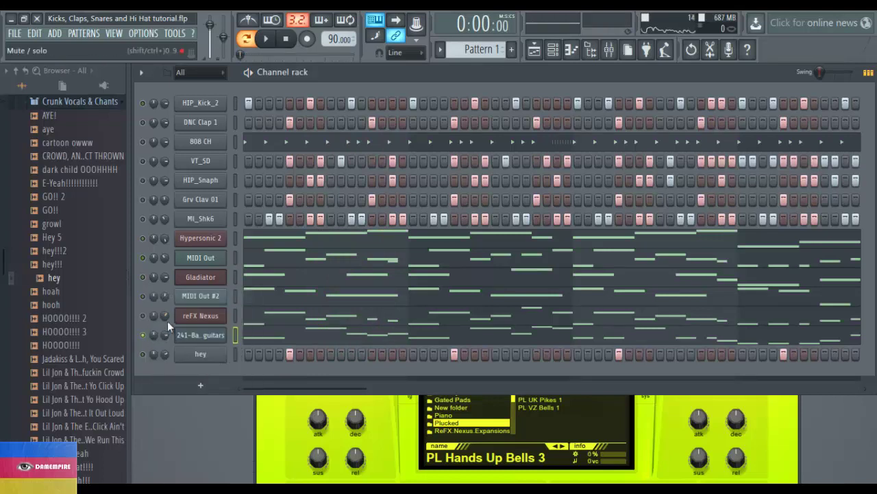
right_click(162, 331)
key(space)
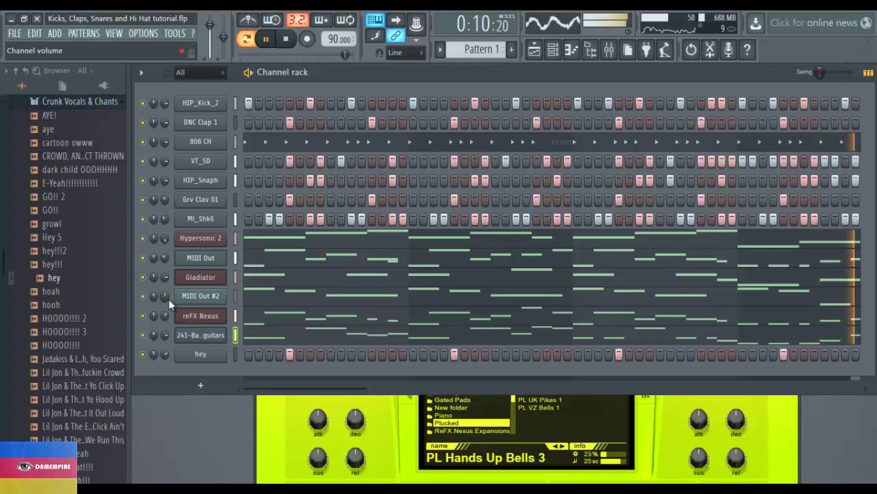
key(space)
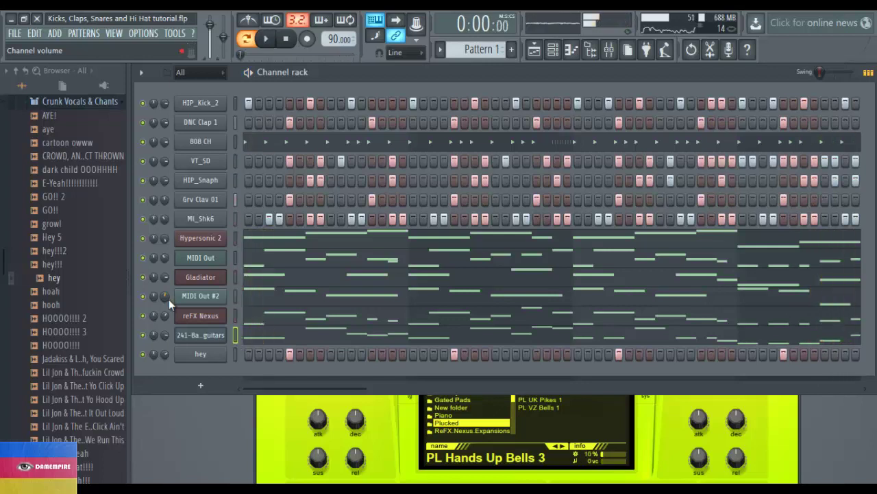